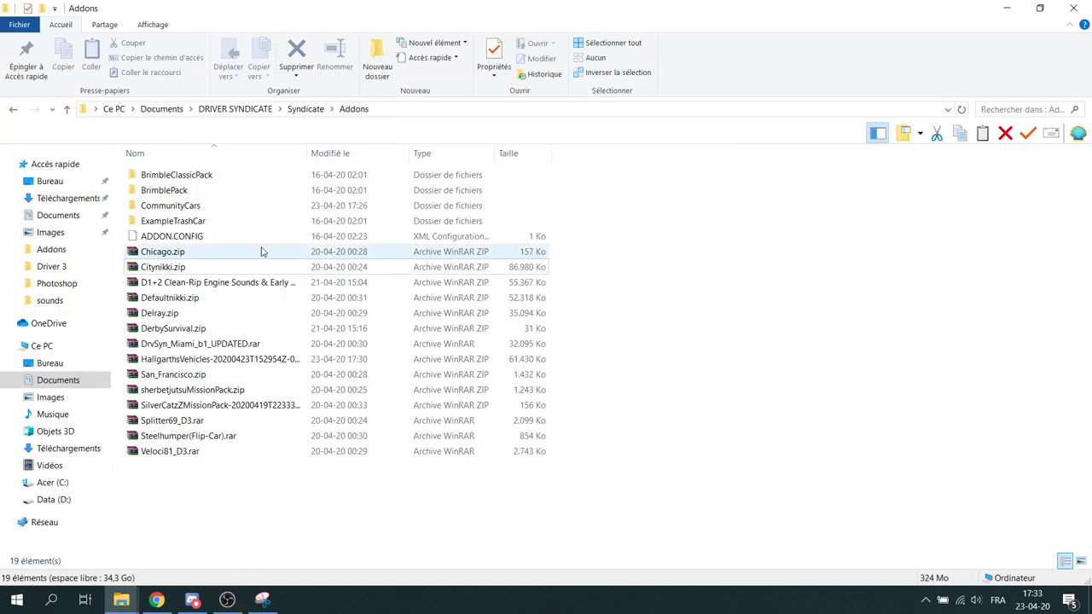
Extract Chicago.zip and Citynikki.zip directly into the Addons folder.
click(207, 255)
right_click(196, 251)
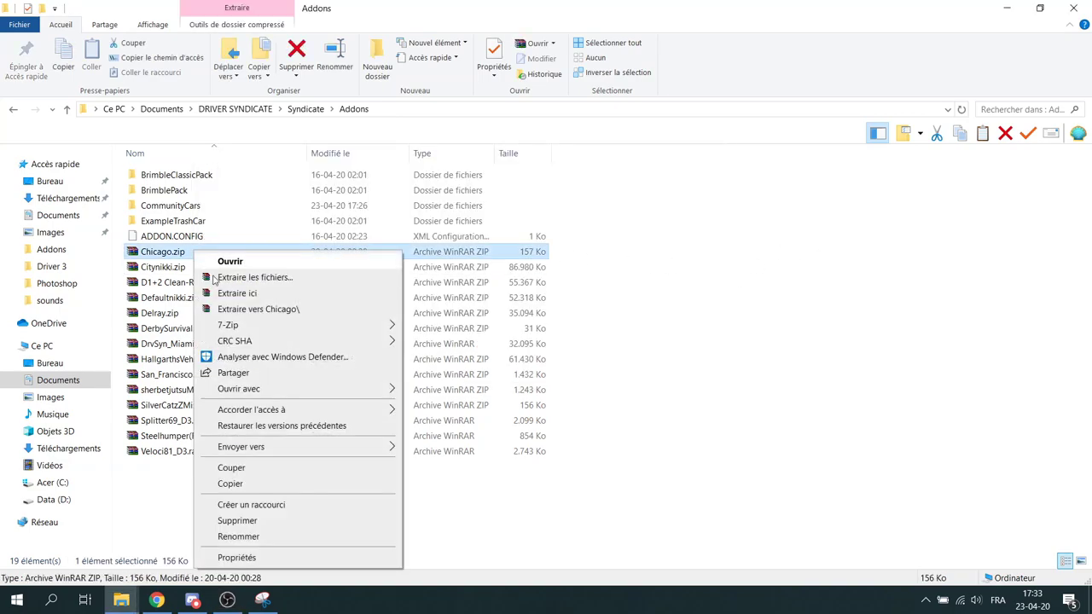
click(222, 293)
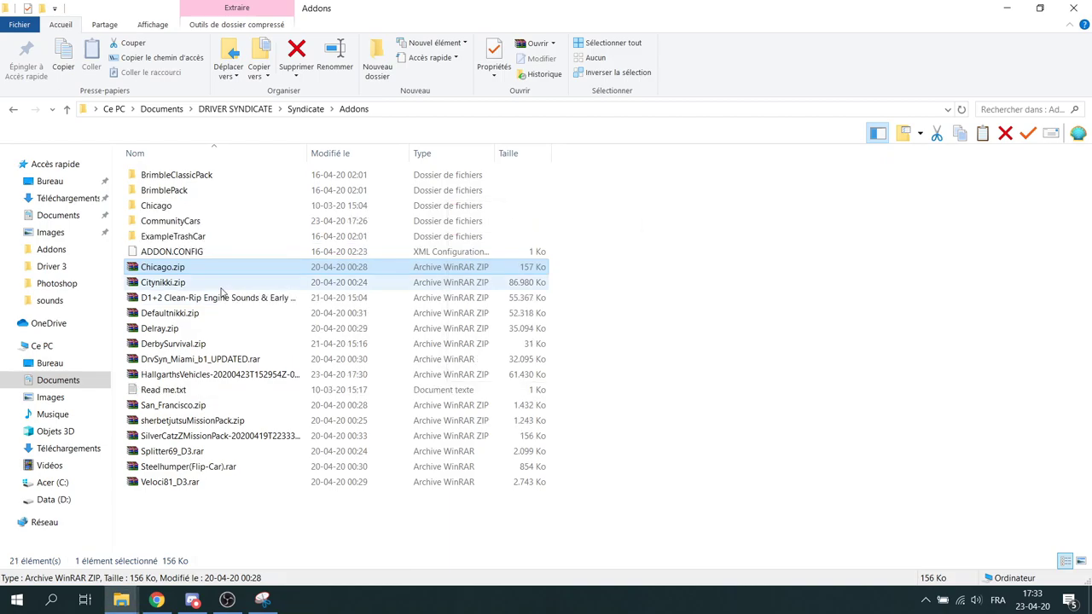
right_click(194, 289)
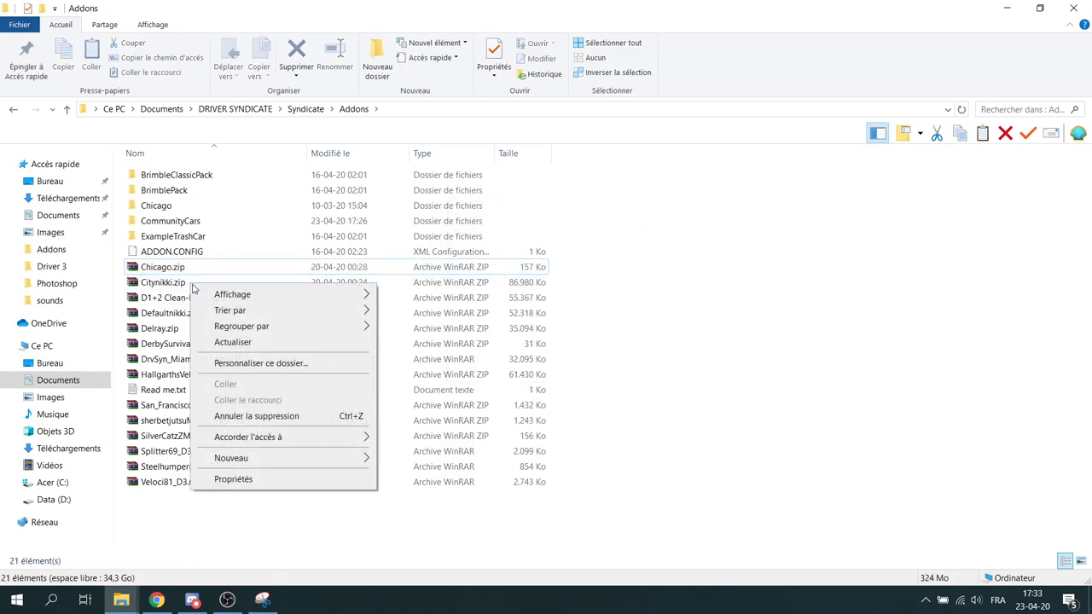
right_click(182, 283)
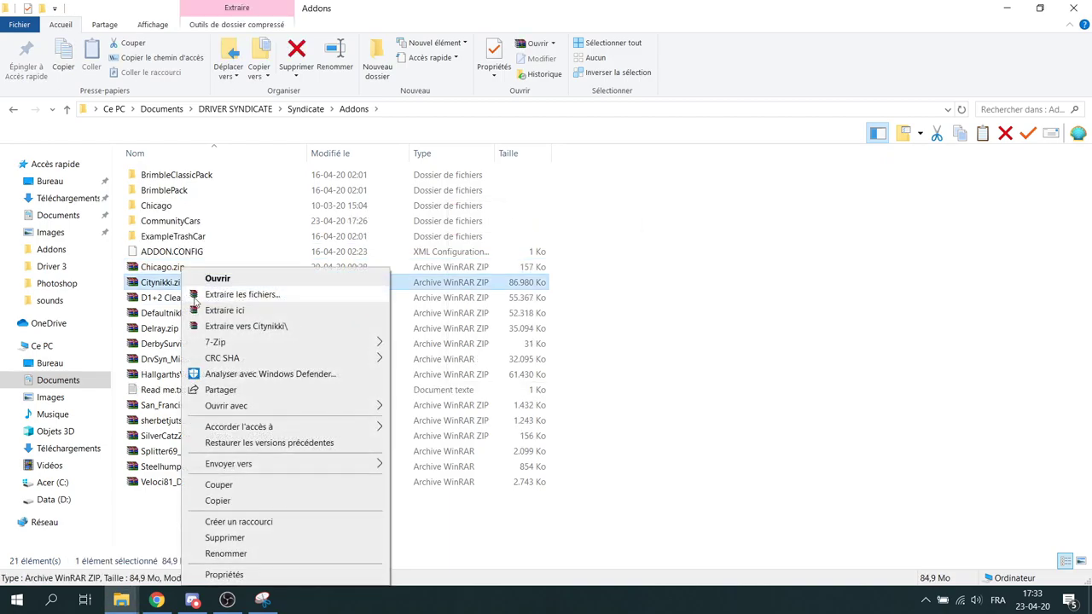
click(207, 309)
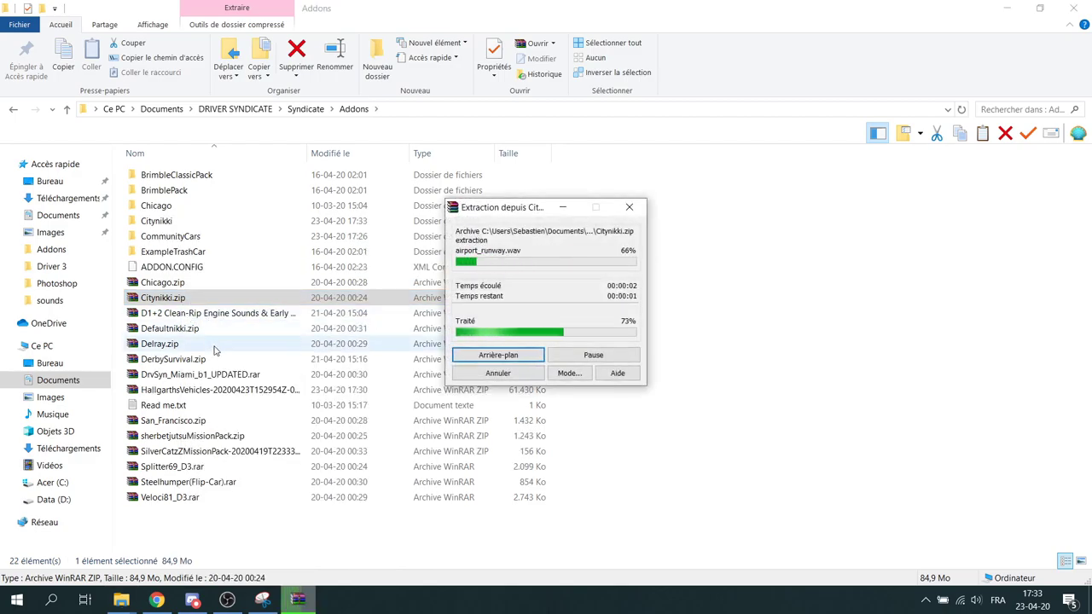
Extract Defaultnikki.zip, Delray.zip and DerbySurvival.zip directly into the Addons folder.
click(191, 332)
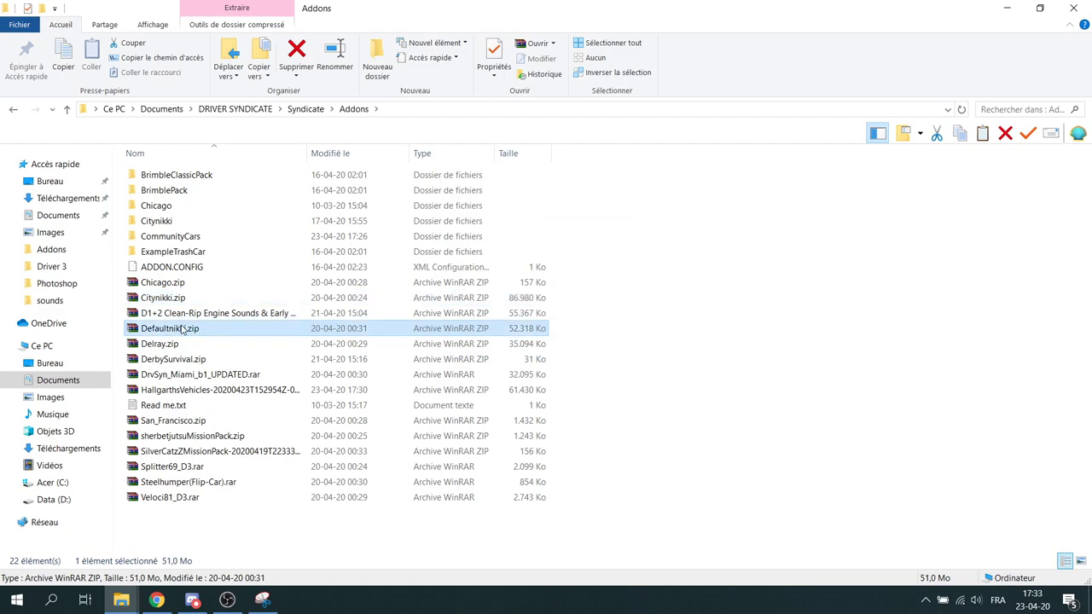
right_click(177, 335)
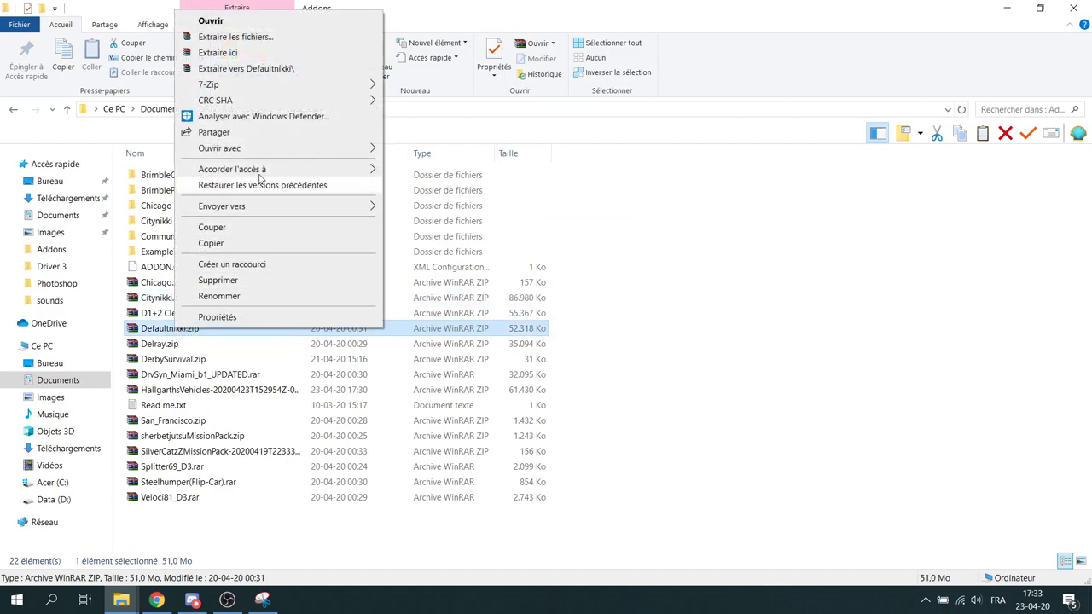
click(248, 53)
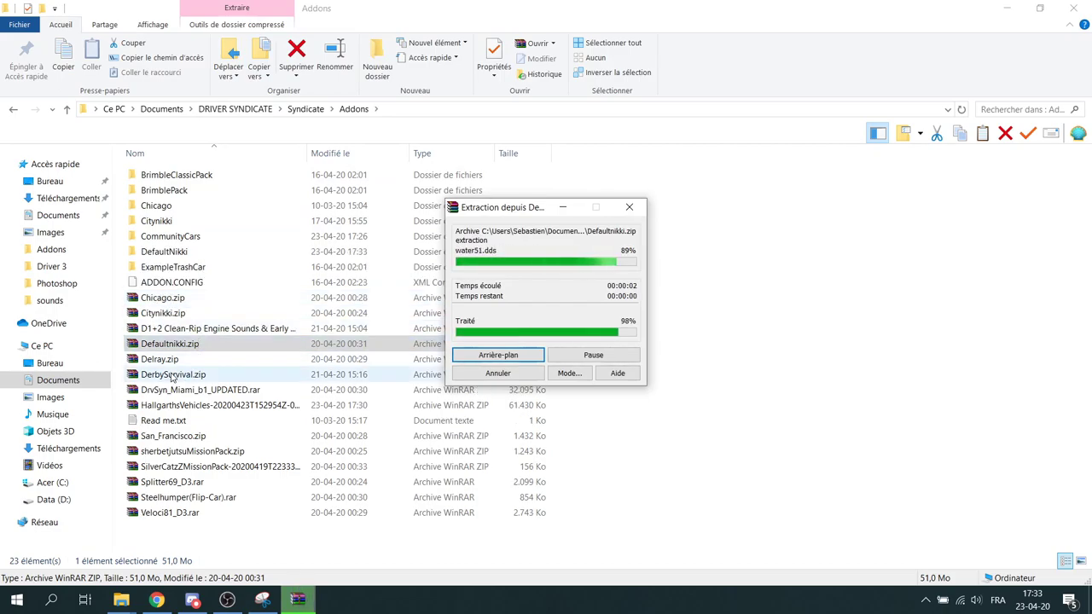
click(162, 359)
right_click(165, 366)
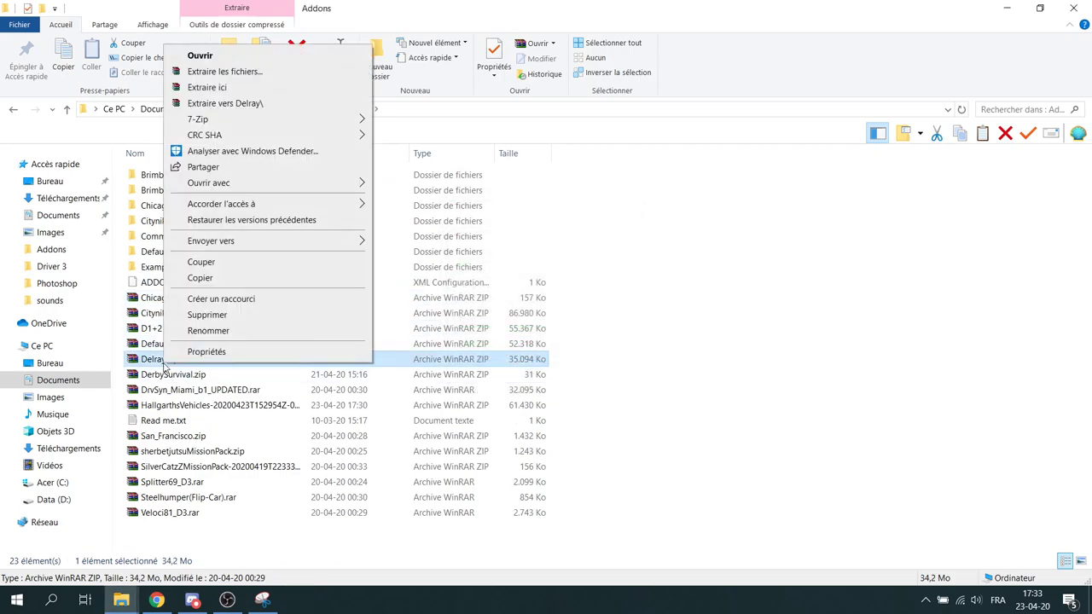
click(248, 100)
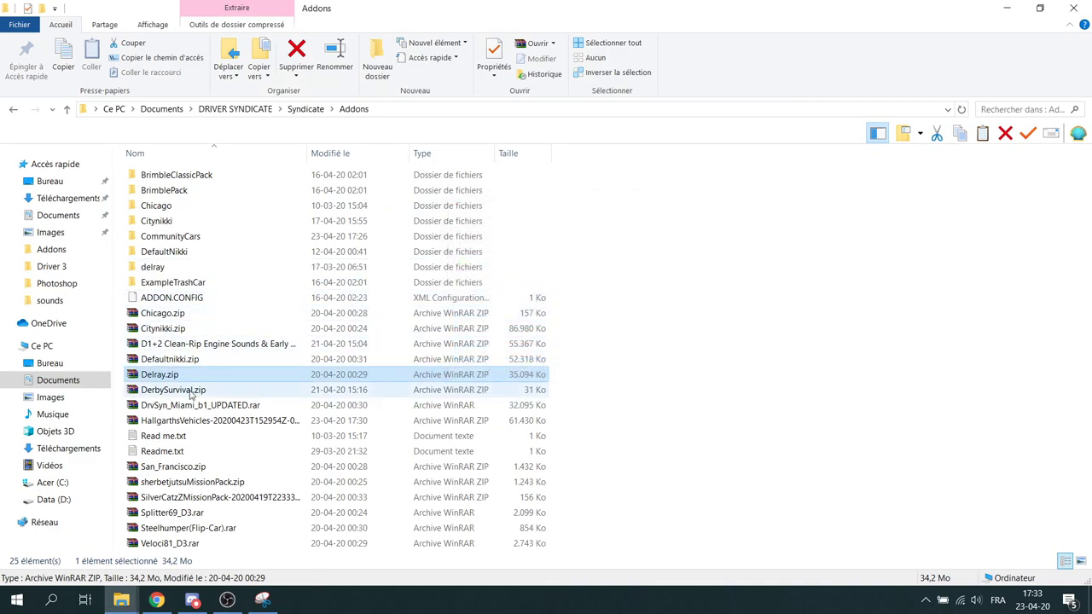
click(191, 393)
right_click(189, 392)
click(238, 116)
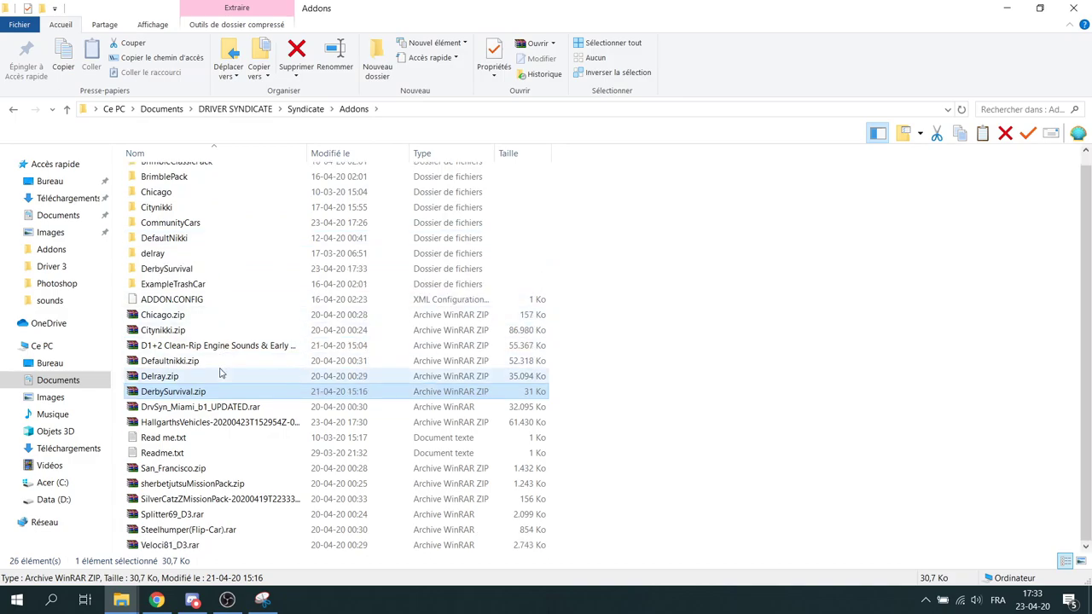
Try to extract DrvSyn_Miami_b1_UPDATED.rar into the Addons folder with WinRAR.
click(215, 409)
right_click(205, 410)
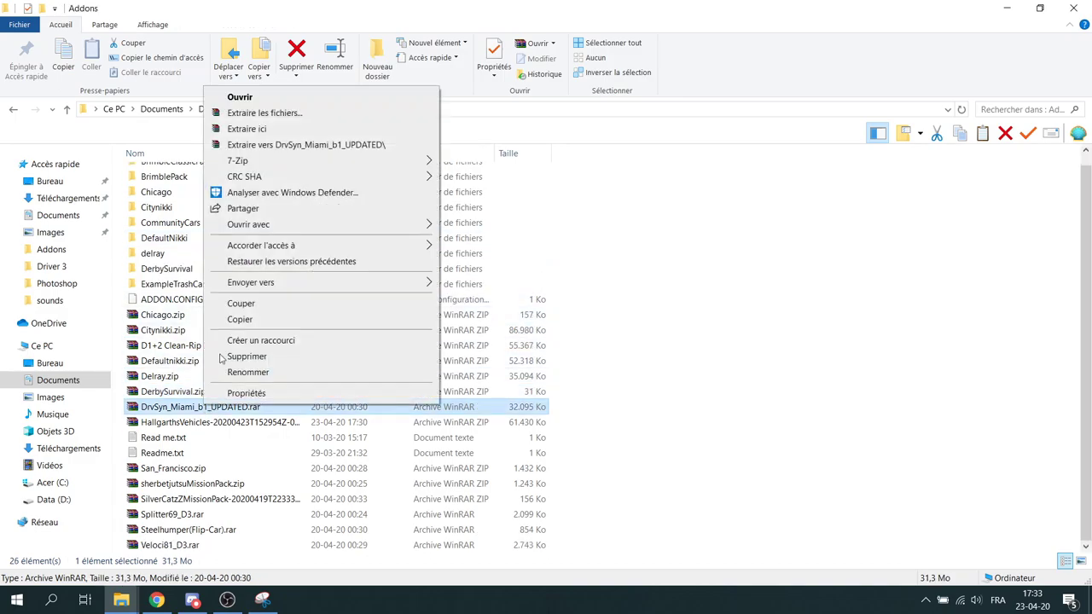
click(281, 128)
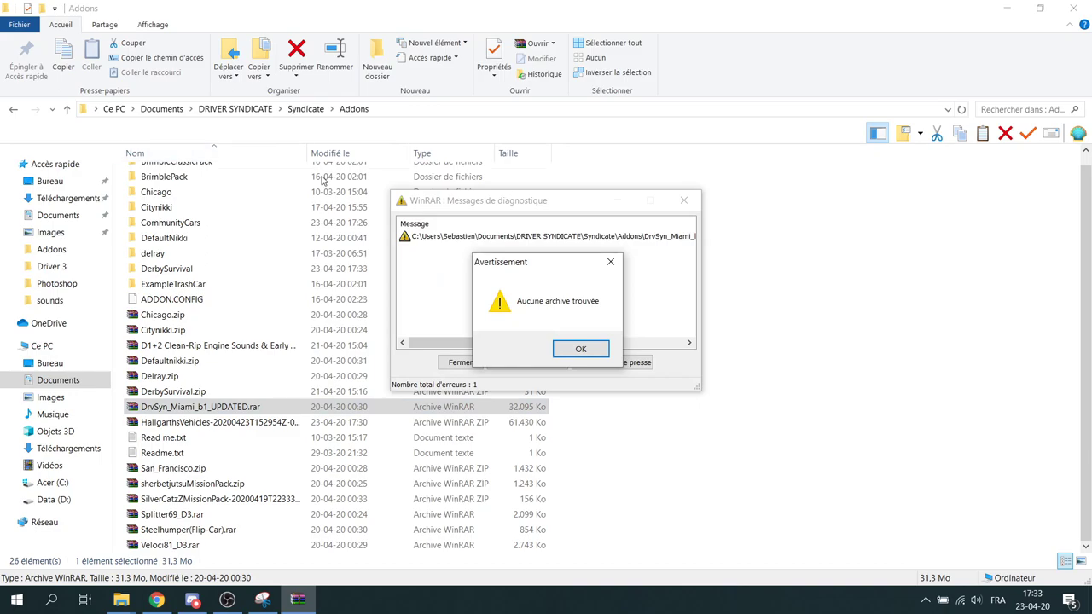
click(580, 349)
click(684, 200)
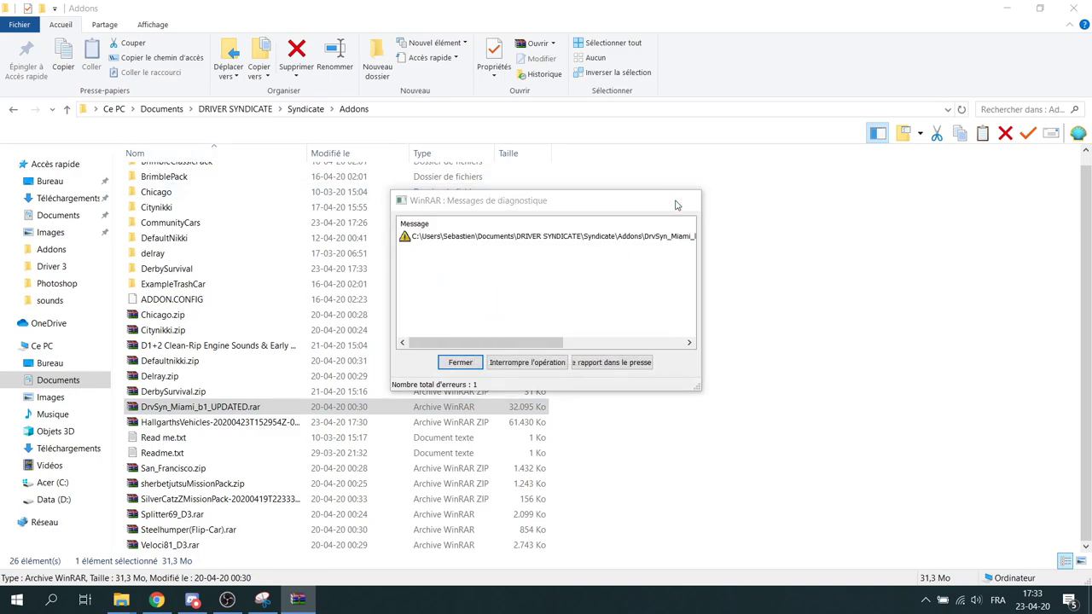
Extract DrvSyn_Miami_b1_UPDATED.rar into the Addons folder with 7-Zip.
right_click(245, 412)
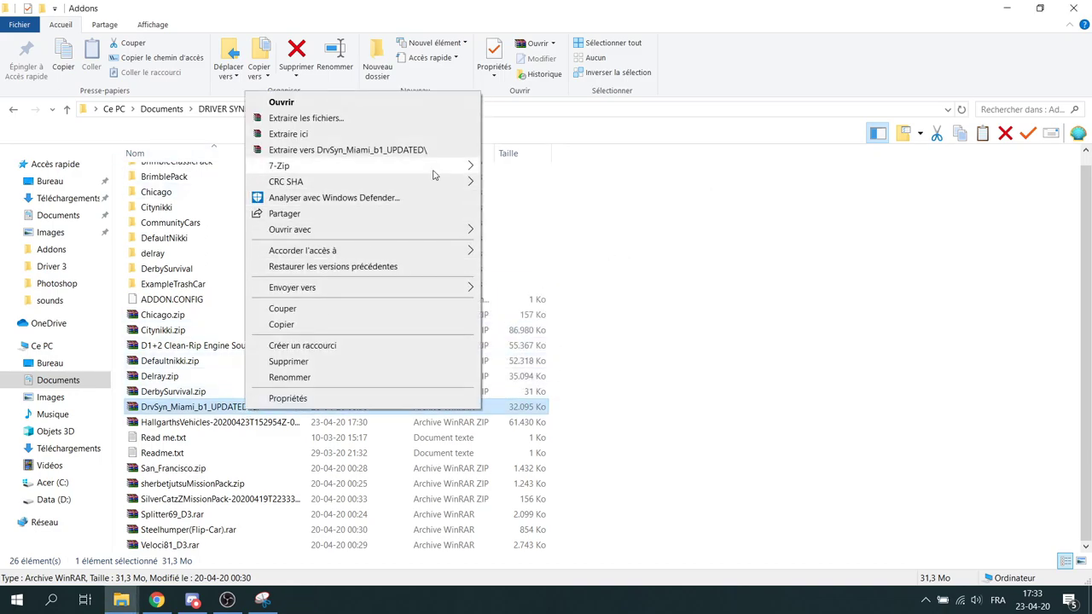
mouse_move(434, 175)
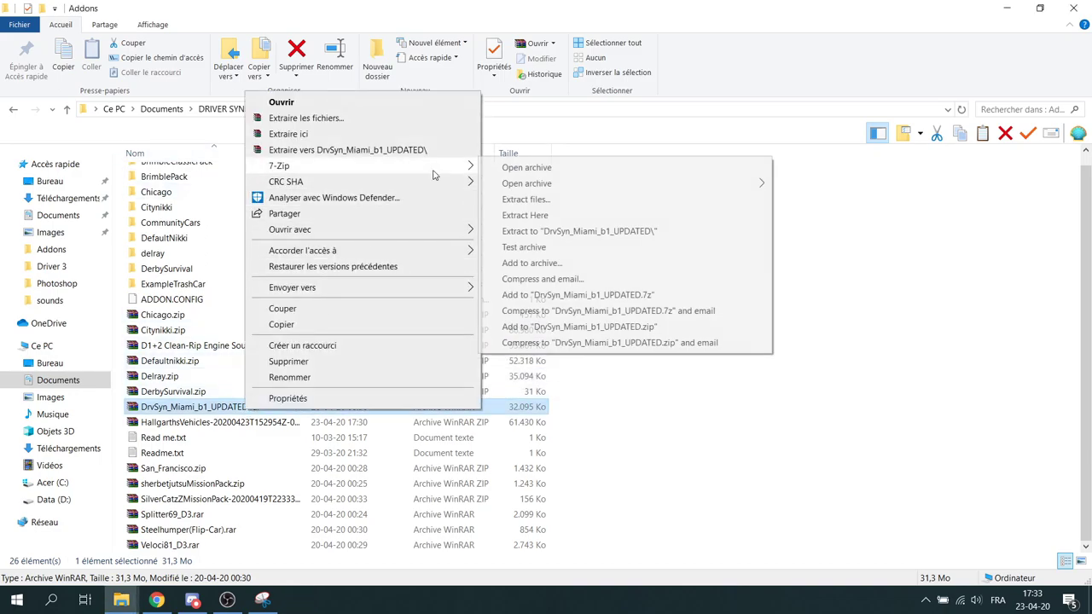
click(551, 215)
Extract San_Francisco.zip, sherbetjutsuMissionPack.zip and the SilverCatzZMissionPack archive within the Addons folder.
right_click(192, 470)
click(256, 198)
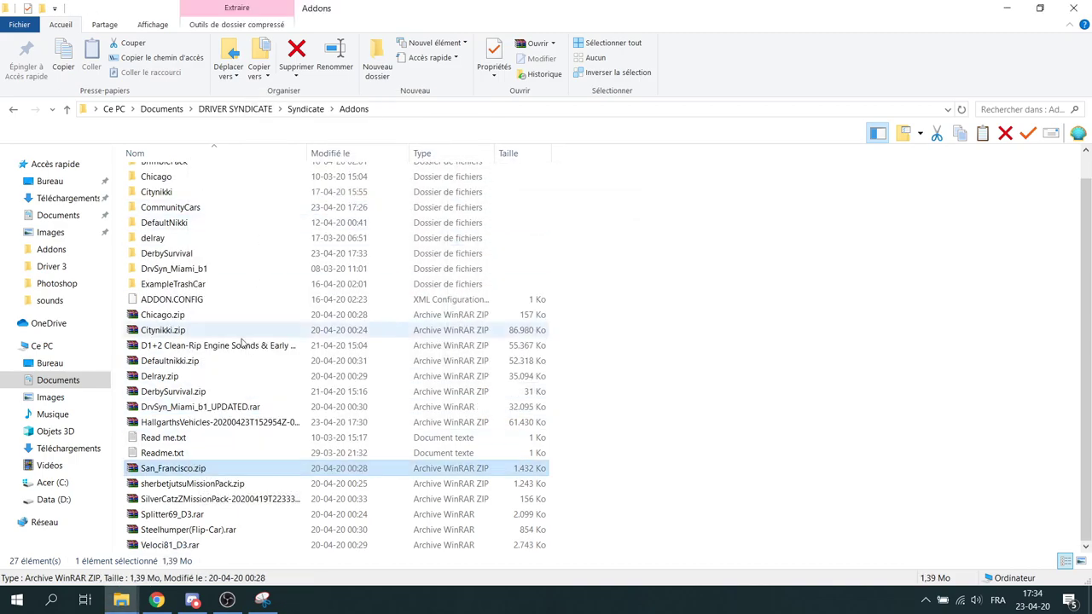
right_click(250, 485)
click(295, 217)
right_click(200, 499)
click(256, 226)
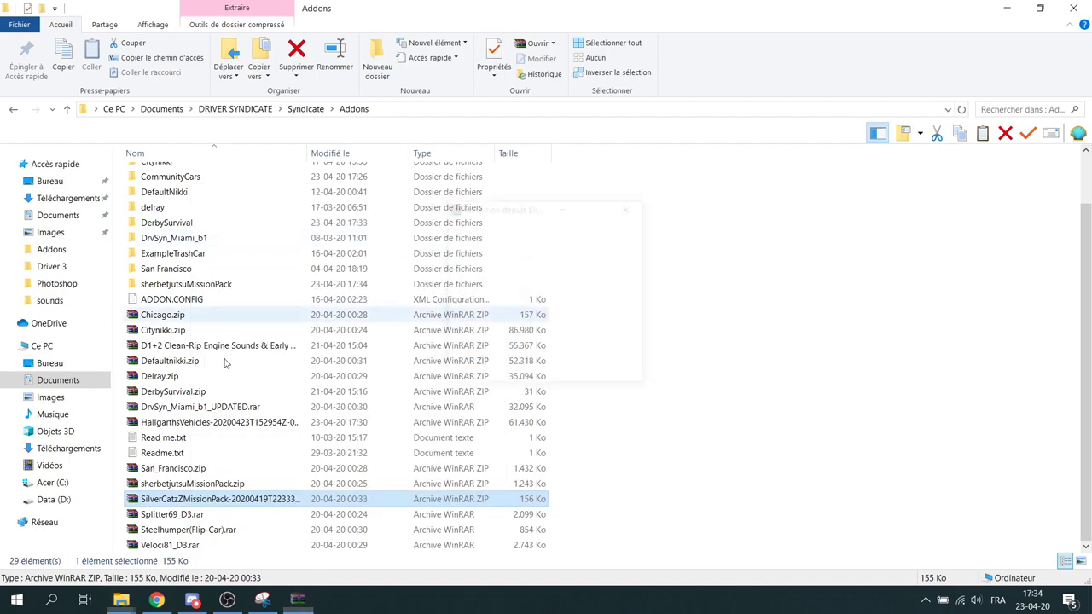
Try to extract Splitter69_D3.rar into the Addons folder with WinRAR.
click(169, 515)
right_click(169, 517)
click(240, 243)
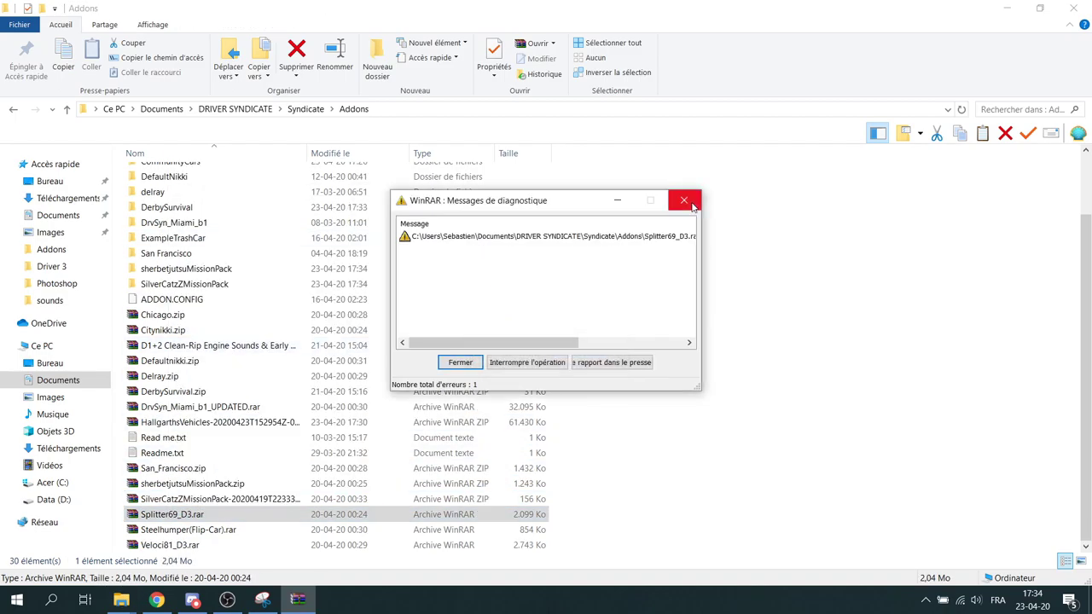
click(687, 202)
Extract Splitter69_D3.rar, Steelhumper(Flip-Car).rar and Veloci81_D3.rar within the Addons folder using 7-Zip.
right_click(186, 517)
mouse_move(318, 274)
click(462, 325)
right_click(187, 528)
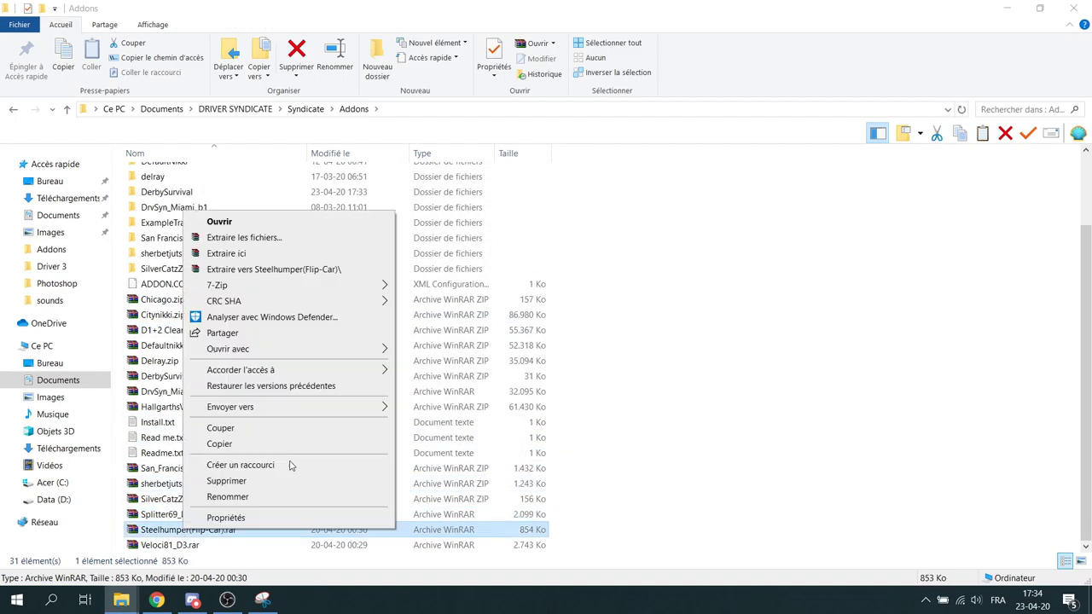
mouse_move(231, 284)
click(438, 356)
right_click(189, 544)
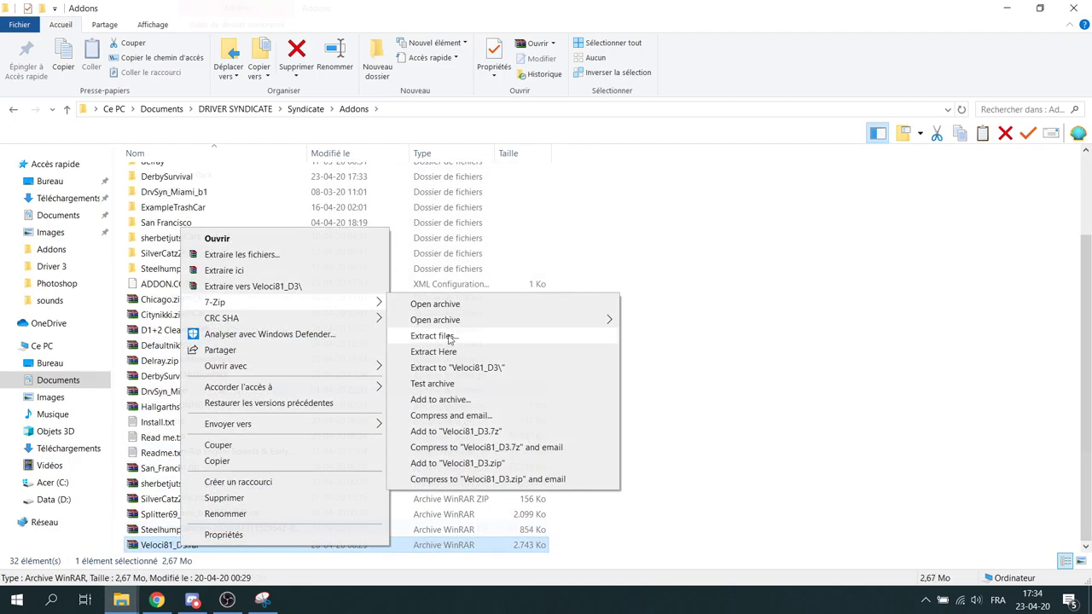
click(439, 349)
Open the Wheels folder inside HallgarthsVehicles and read its readme.txt for the installation instructions.
double_click(193, 329)
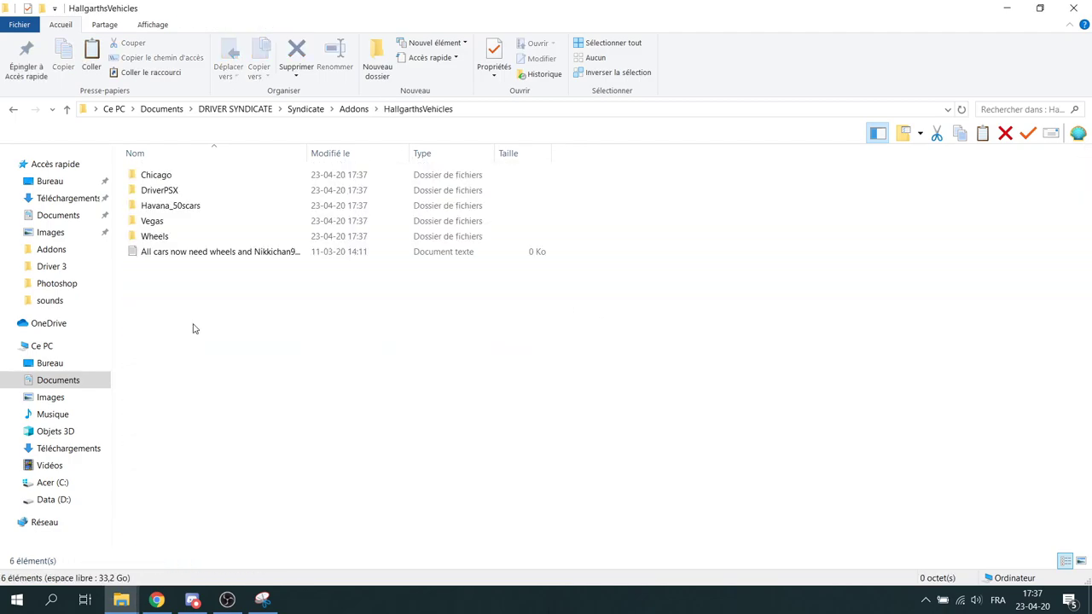
double_click(164, 242)
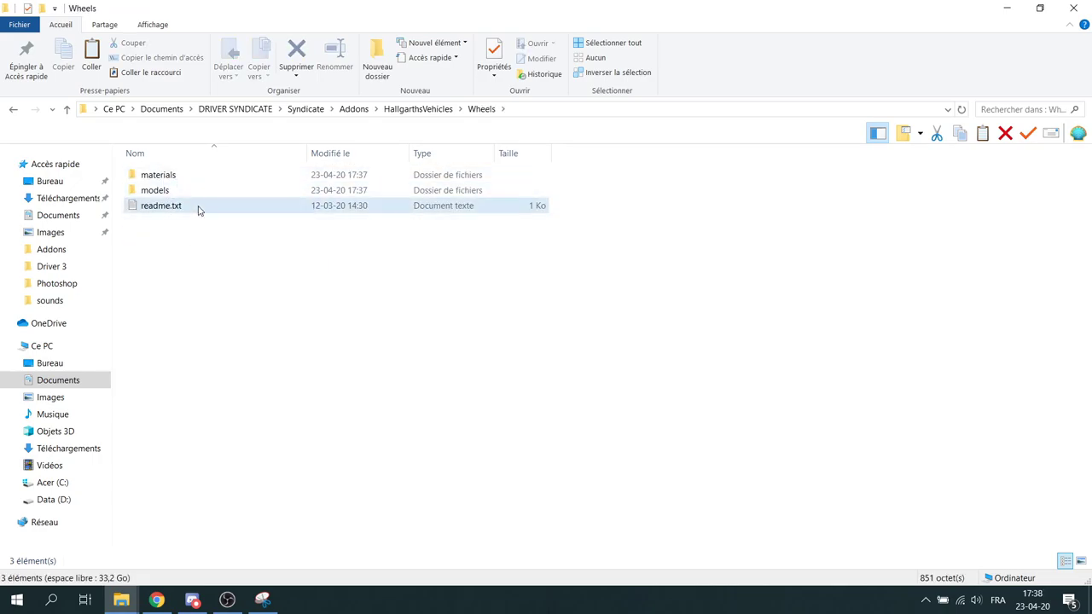
double_click(162, 206)
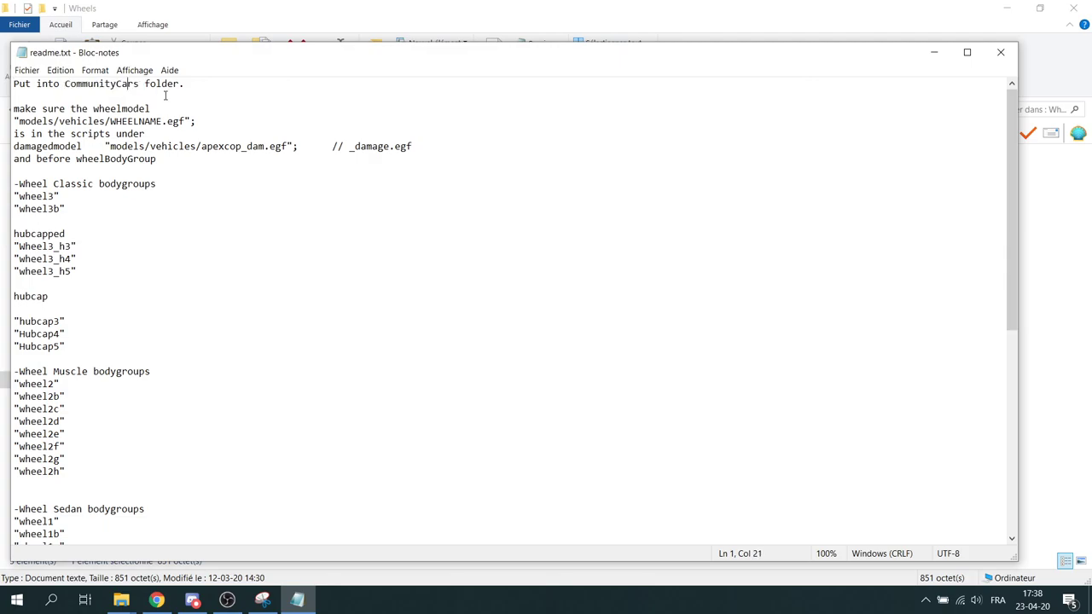
click(1000, 53)
Copy the materials and models folders from Wheels into the CommunityCars folder in Addons.
click(158, 174)
shift+click(163, 190)
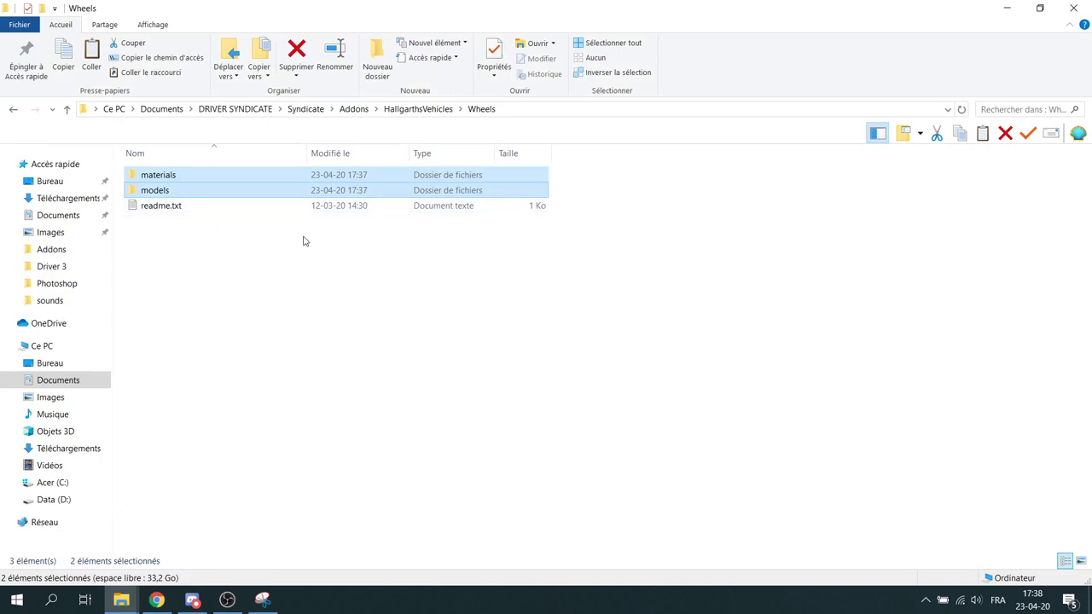
mouse_move(128, 601)
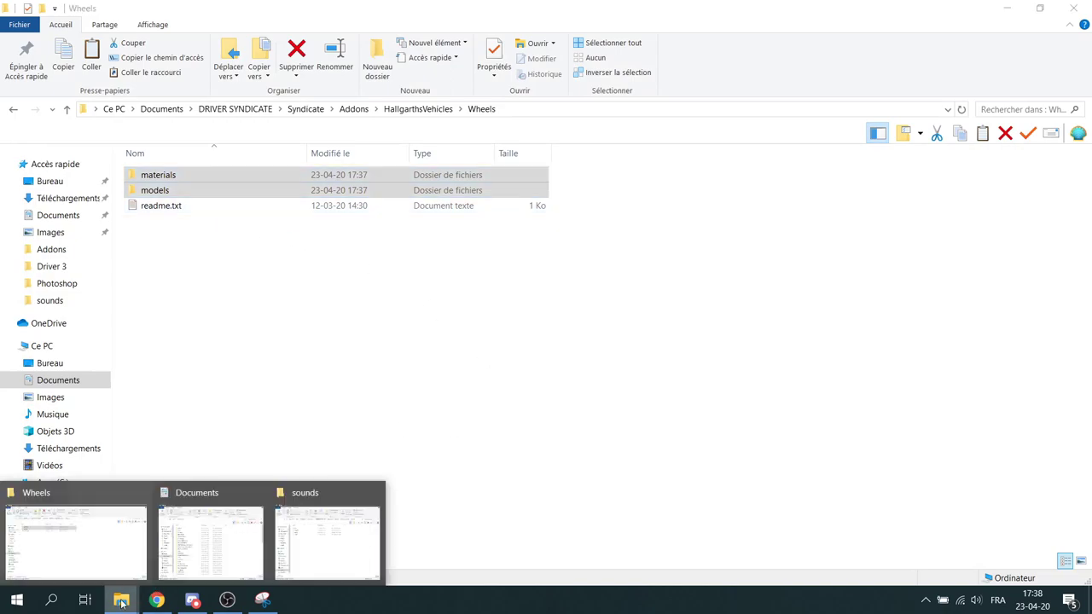
click(341, 537)
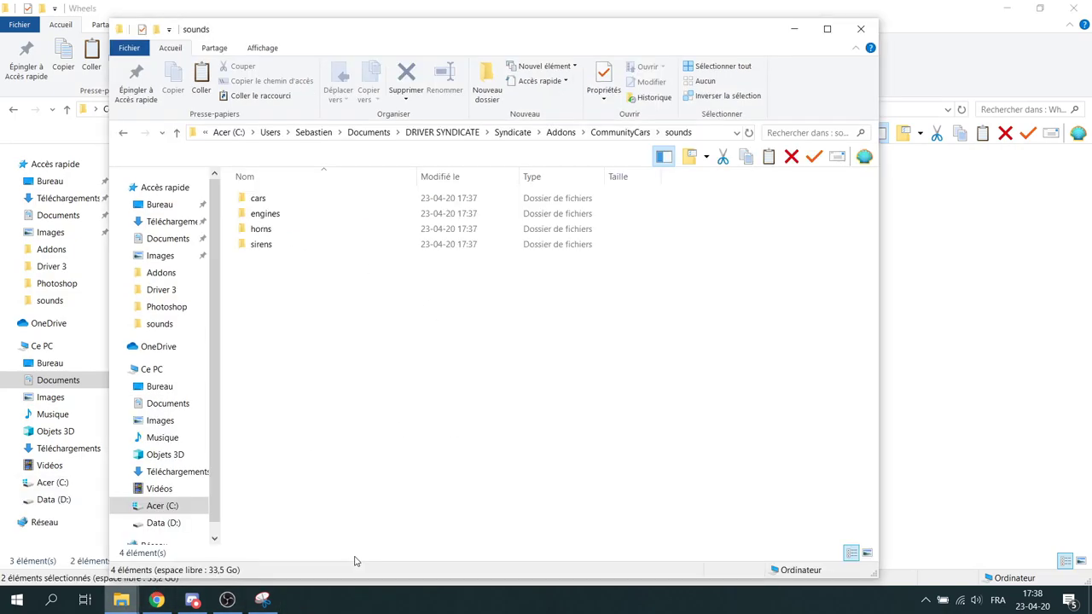
click(620, 133)
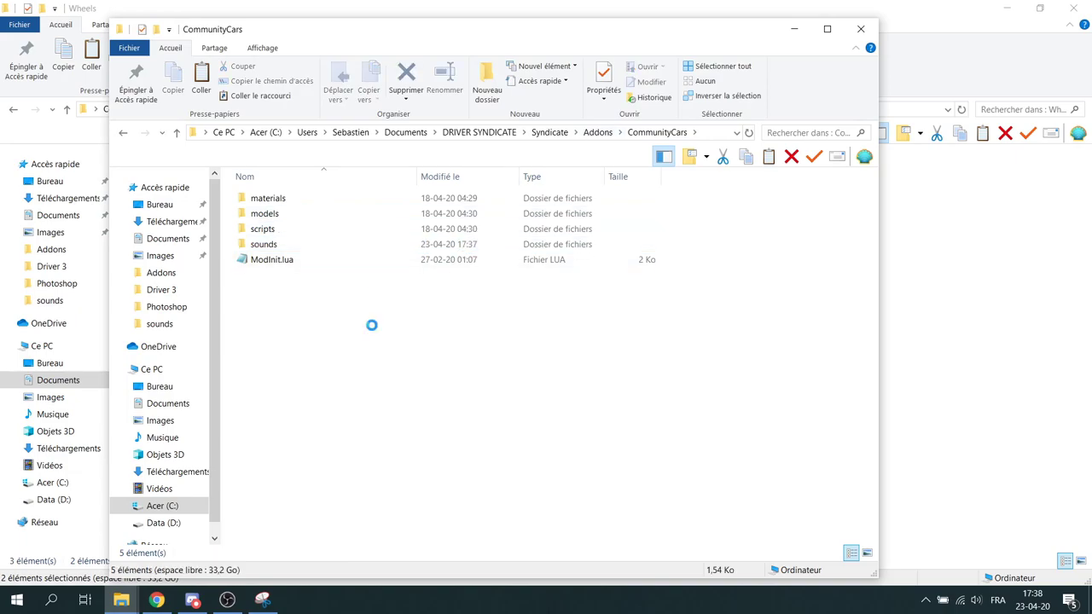
click(907, 299)
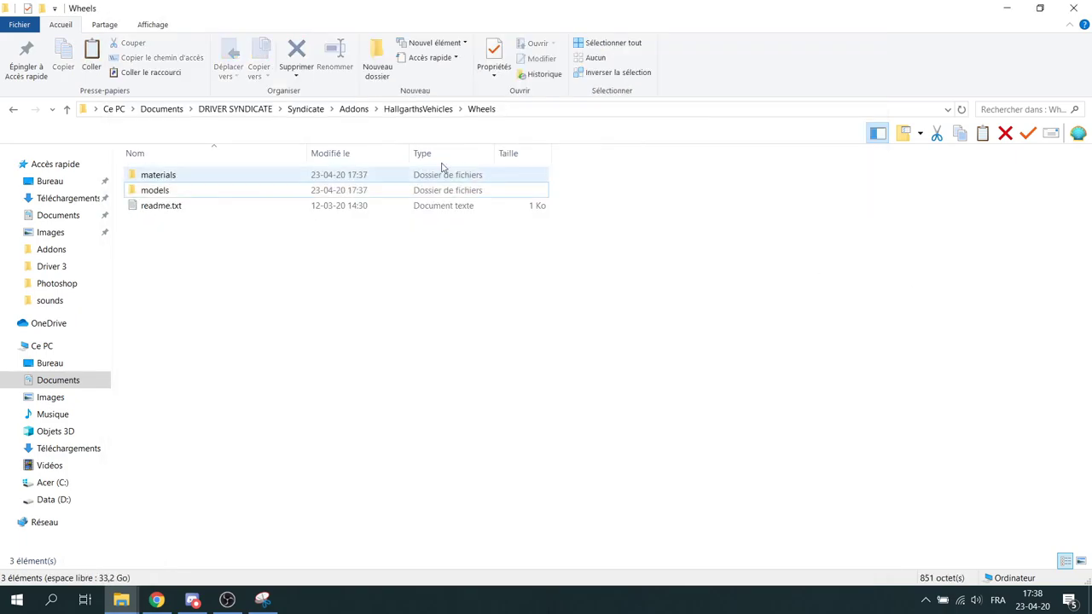
Copy the materials, models and scripts folders from HallgarthsVehicles' Chicago\Apex\CommunityCars into the CommunityCars folder in Addons.
click(411, 111)
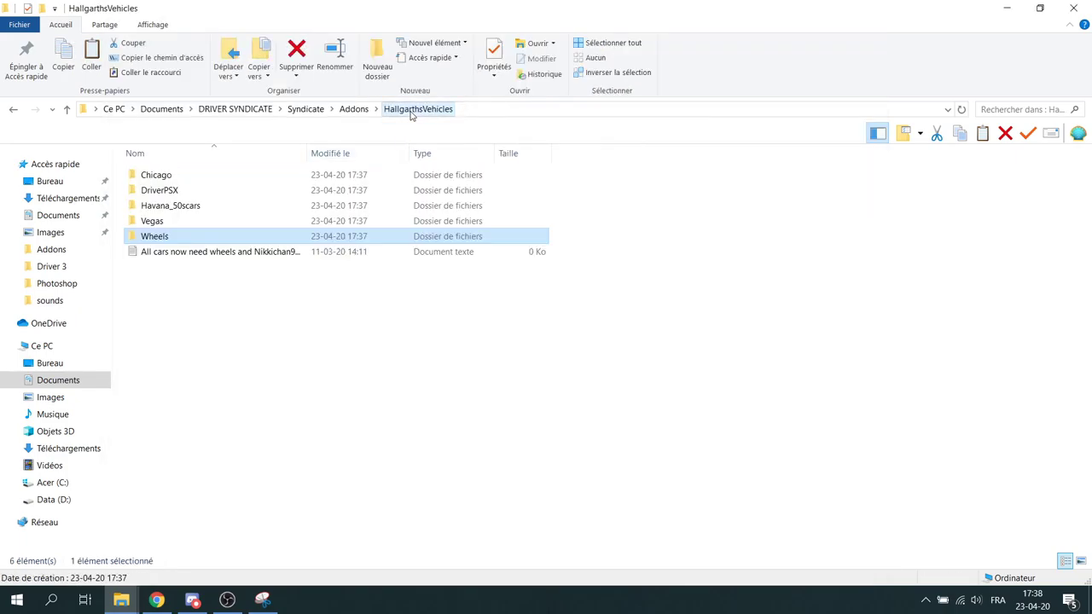
double_click(162, 177)
double_click(162, 177)
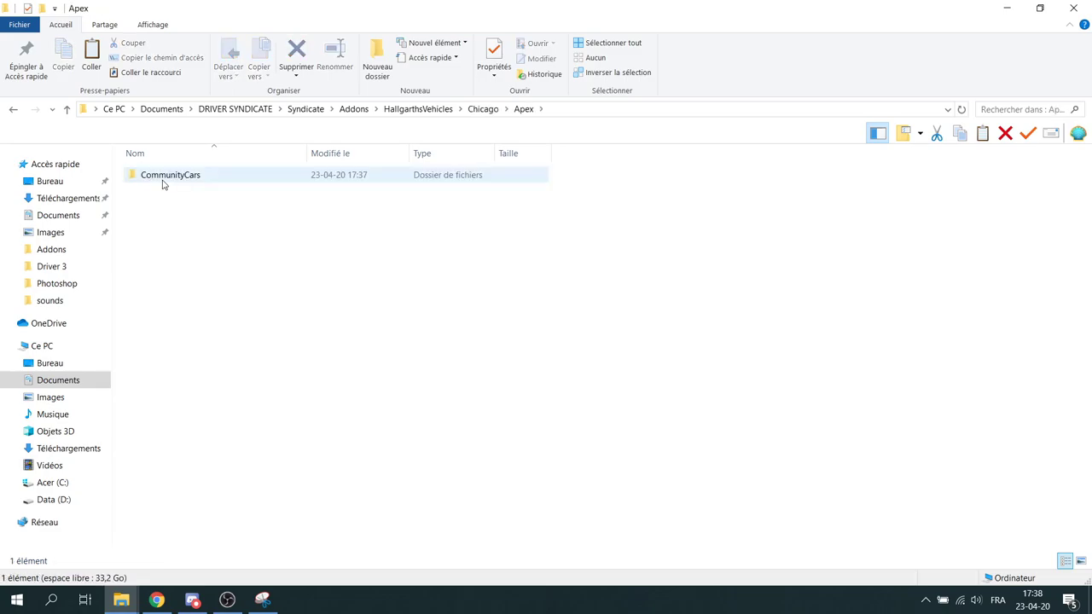
double_click(162, 177)
shift+click(166, 208)
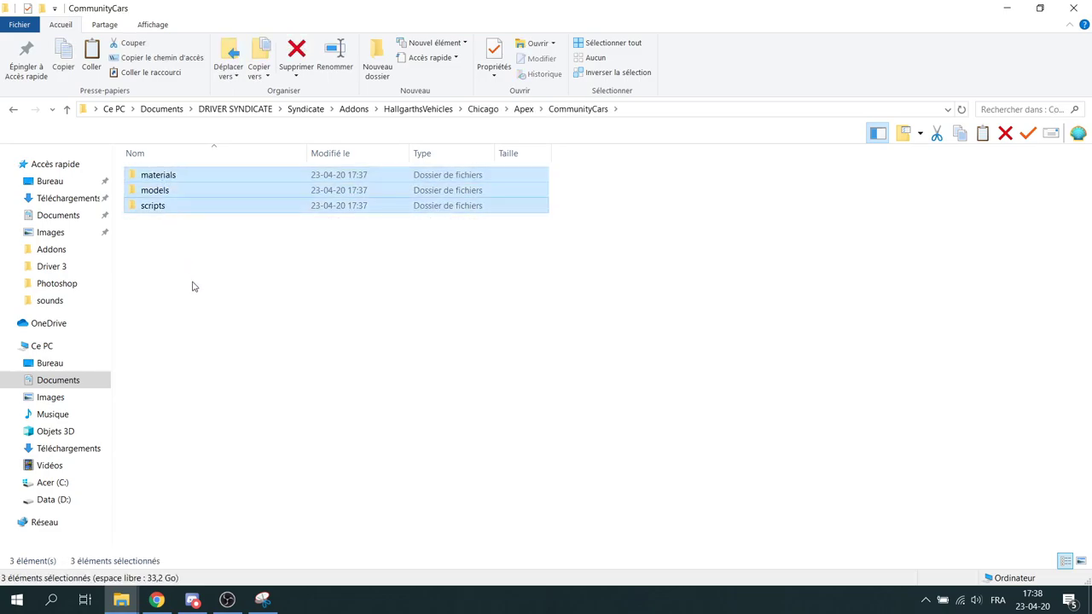
mouse_move(135, 602)
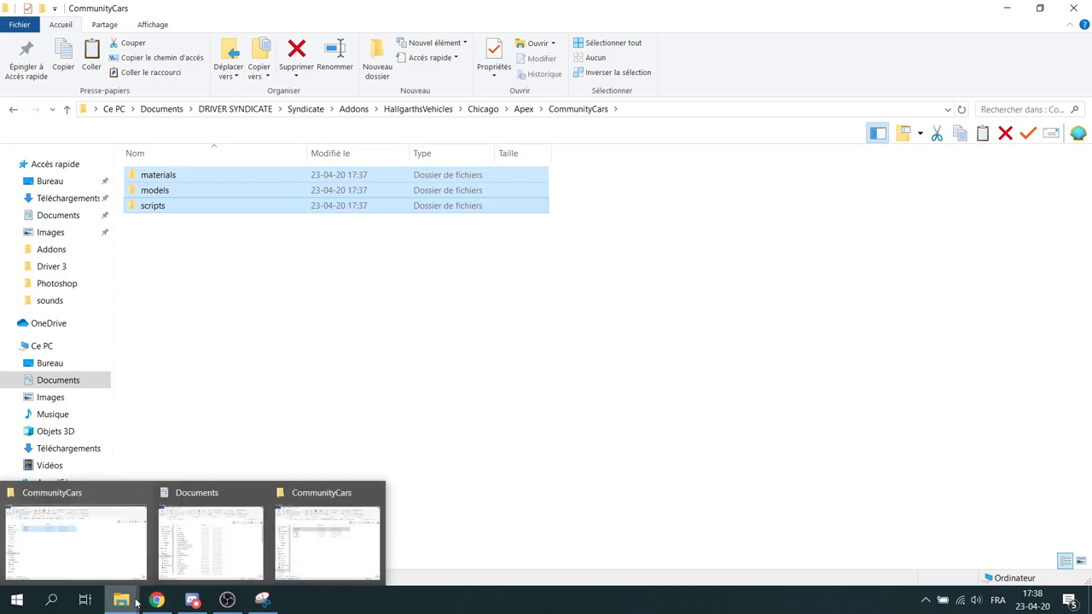
click(295, 552)
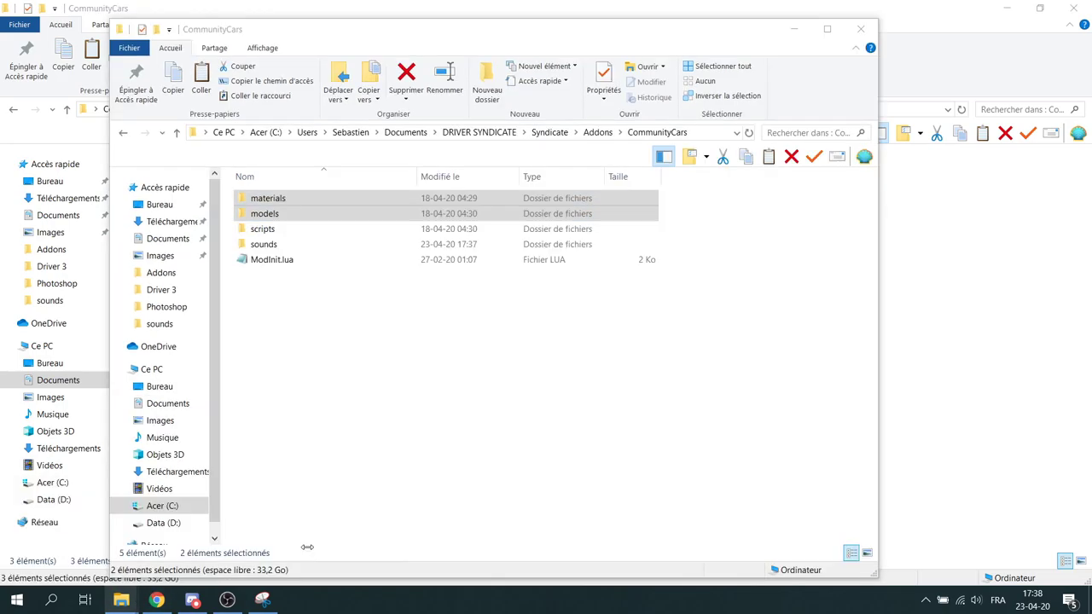
click(362, 436)
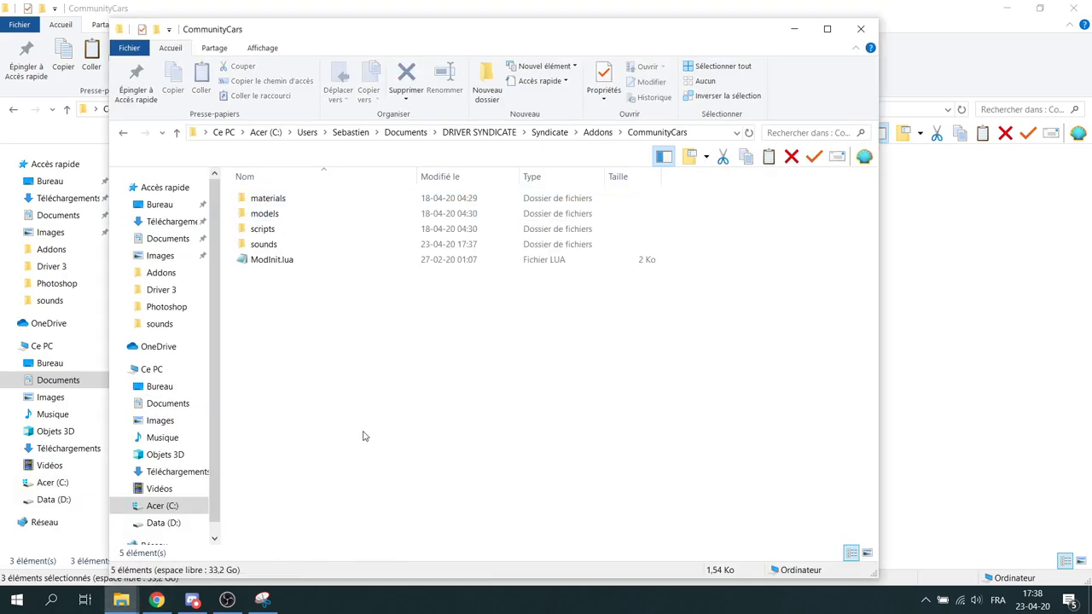
key(ctrl+v)
Copy the materials, models and scripts folders from Chicago\Cutter\CommunityCars into the CommunityCars folder in Addons.
click(931, 293)
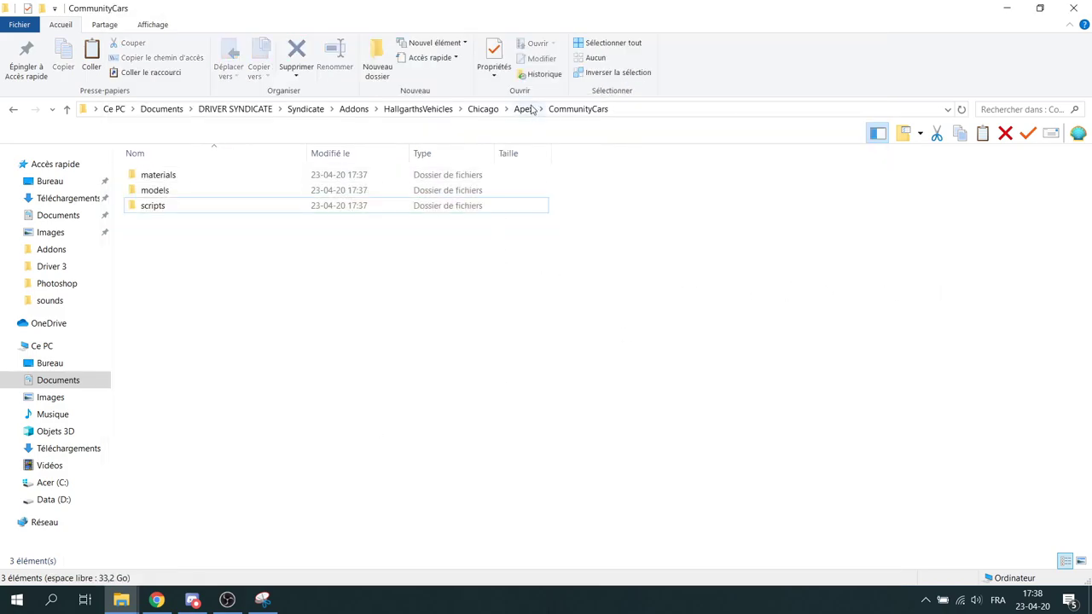
click(493, 111)
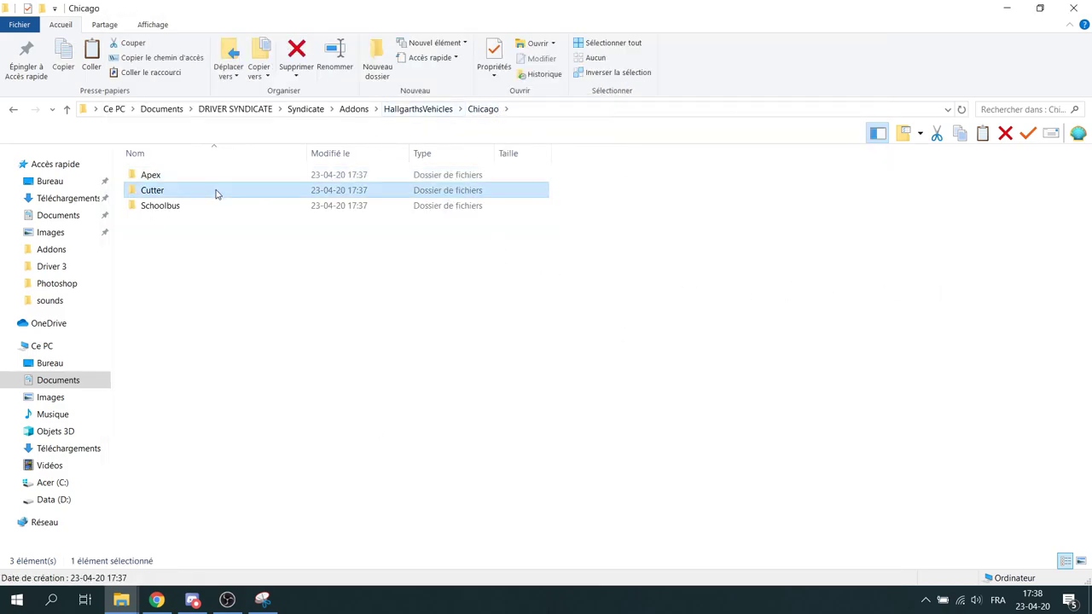
double_click(215, 190)
double_click(213, 177)
click(214, 180)
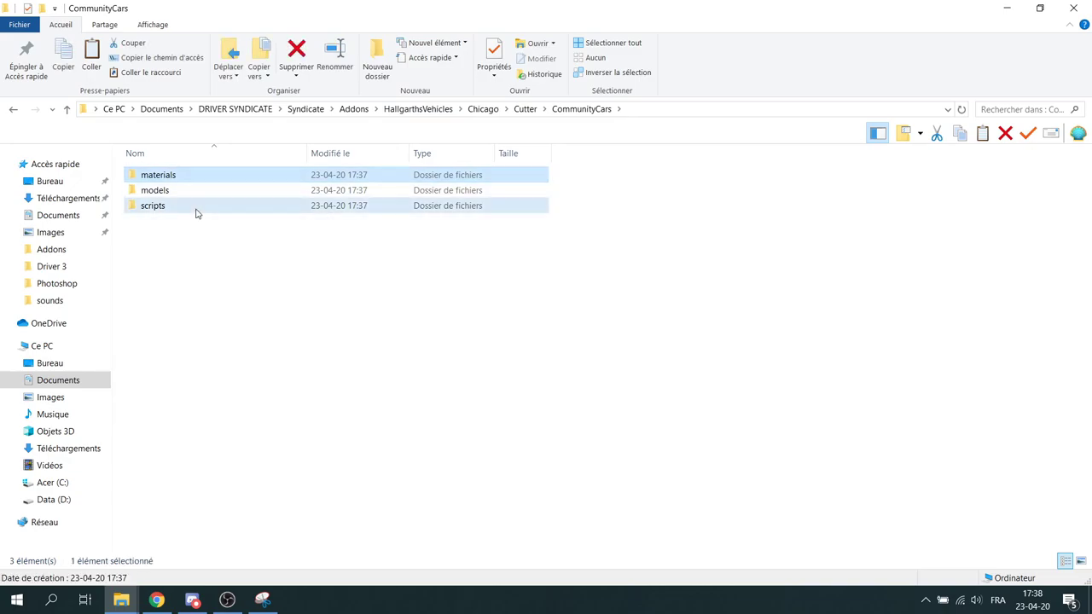
shift+click(195, 212)
mouse_move(126, 606)
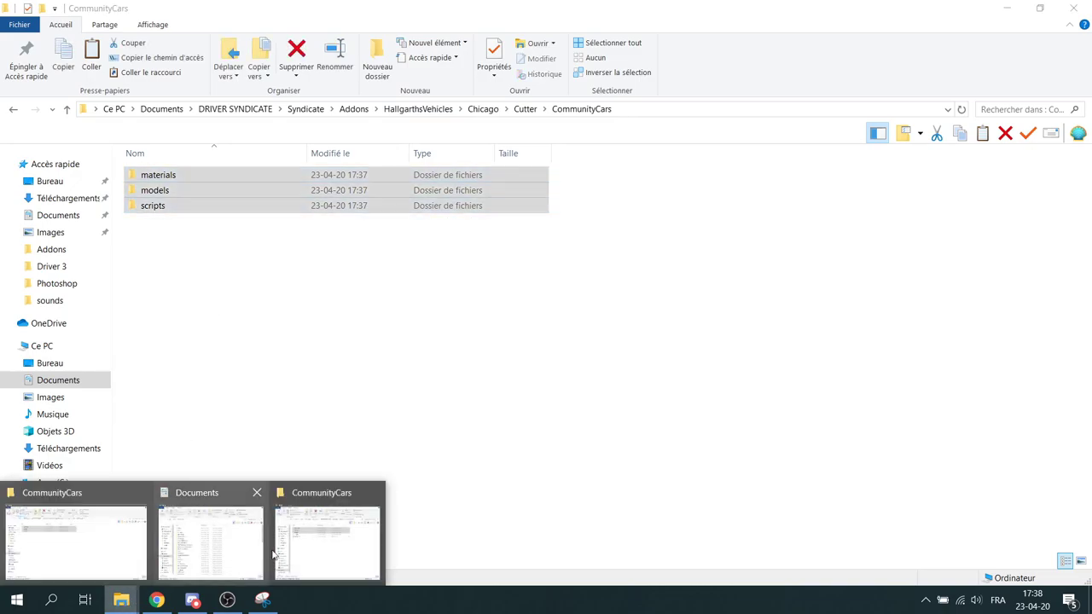
click(325, 546)
key(ctrl+v)
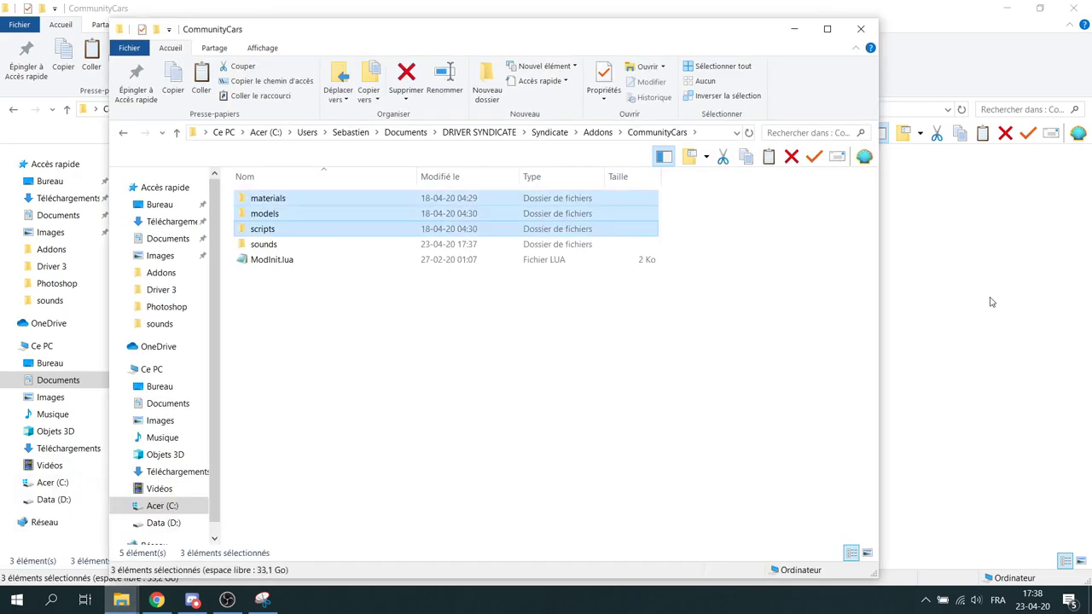
Copy the materials, models and scripts folders from Chicago\Schoolbus\CommunityCars into the CommunityCars folder in Addons.
click(993, 302)
click(483, 111)
double_click(205, 203)
double_click(204, 176)
key(ctrl+a)
click(121, 599)
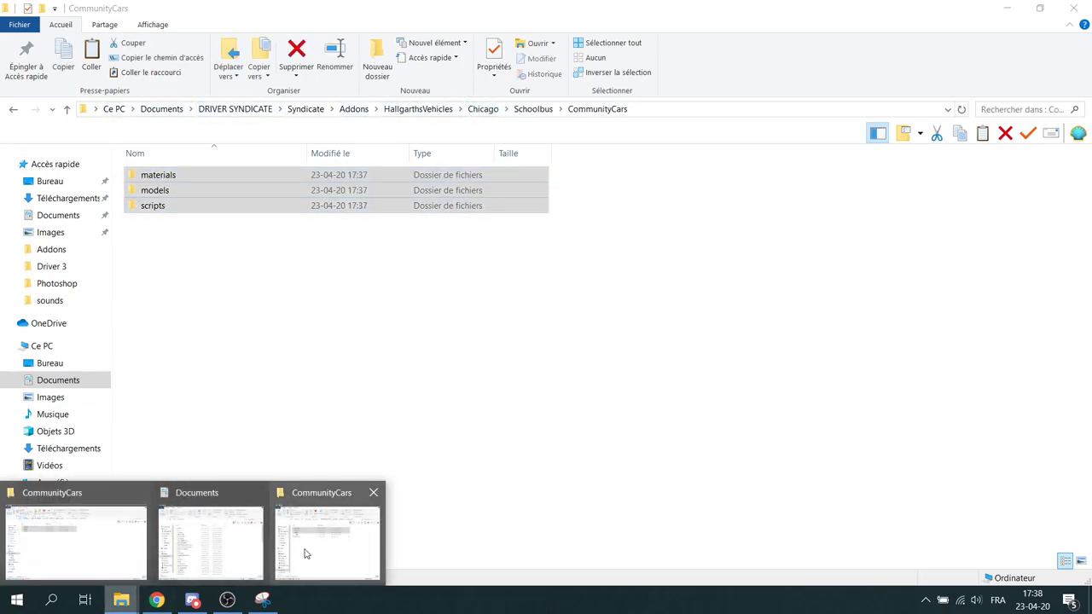
click(307, 554)
Copy the materials, models and scripts folders from DriverPSX\Arvensis\CommunityCars into the CommunityCars folder in Addons.
click(940, 294)
click(418, 109)
double_click(227, 189)
double_click(188, 175)
click(181, 178)
double_click(181, 177)
key(ctrl+a)
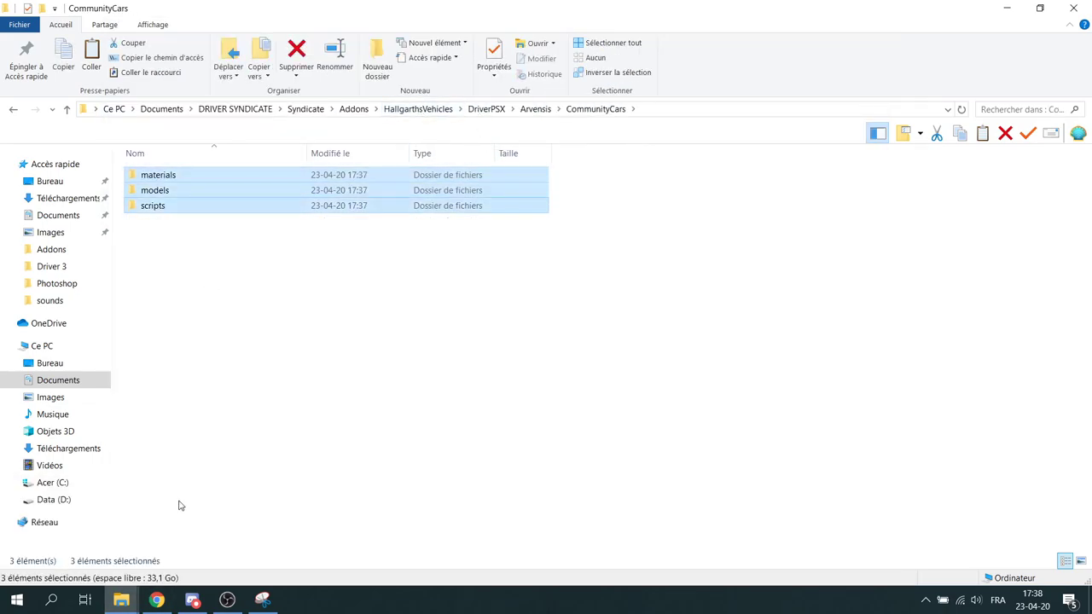
click(121, 599)
click(316, 550)
Copy the materials, models and scripts folders from DriverPSX\Flair500\CommunityCars into the CommunityCars folder in Addons.
click(939, 336)
click(477, 110)
double_click(179, 190)
double_click(162, 178)
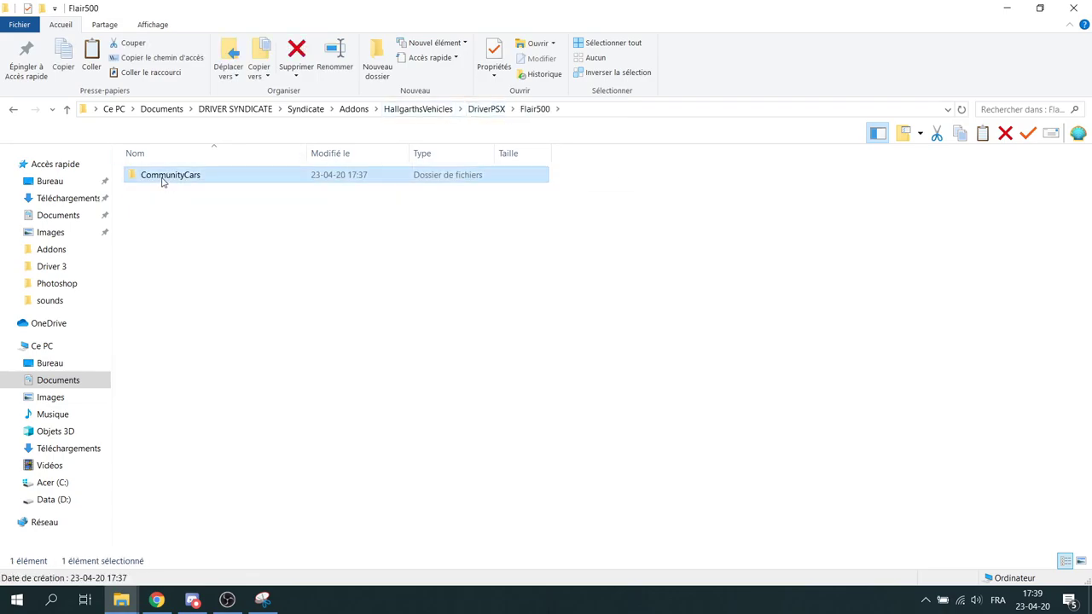
key(ctrl+a)
click(121, 600)
click(316, 550)
Look through the Havana_50scars folder and another vehicle folder inside HallgarthsVehicles.
key(alt+Tab)
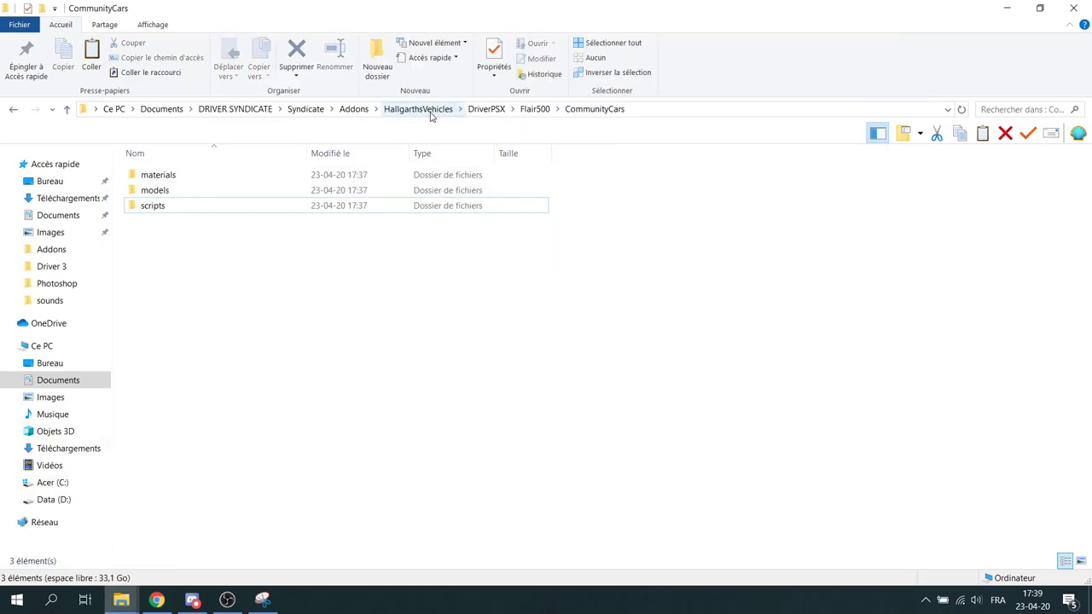
click(431, 109)
double_click(214, 206)
click(434, 109)
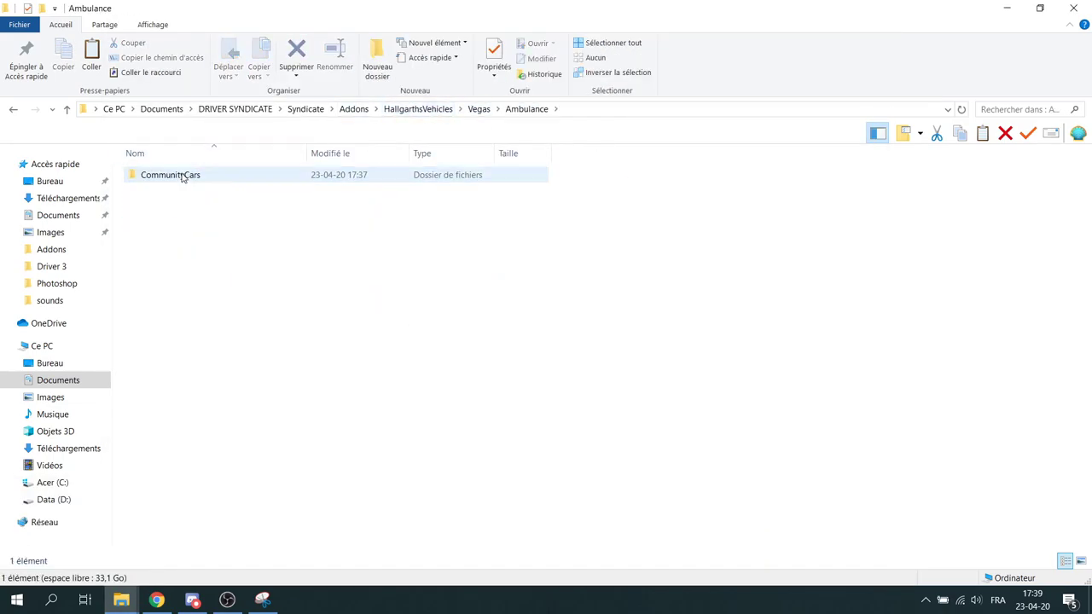
double_click(182, 176)
key(ctrl+a)
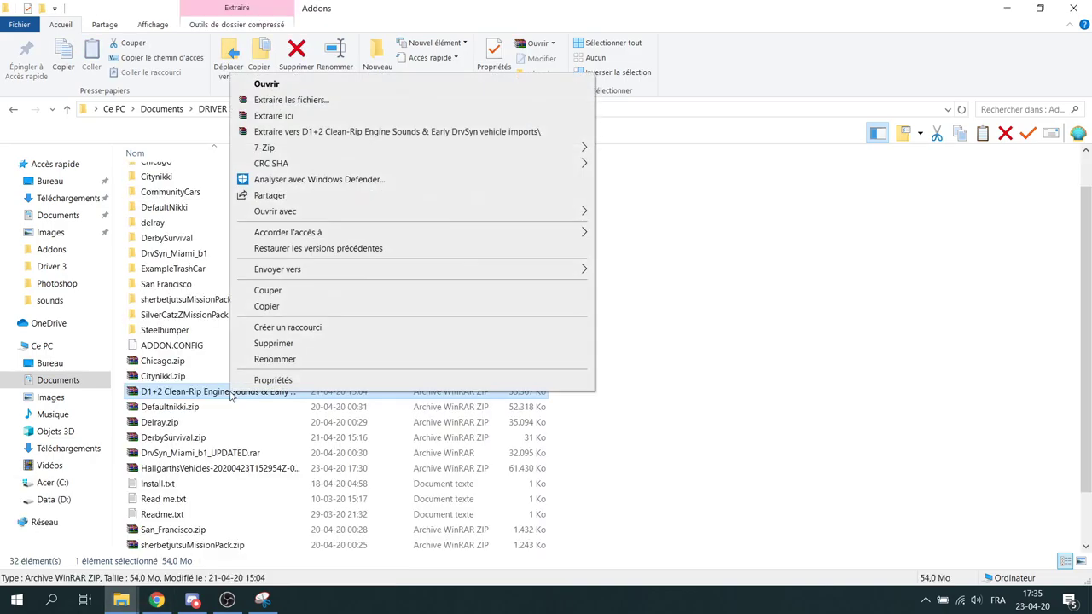
Extract the D1+2 Clean-Rip Engine Sounds & Early DrvSyn vehicle imports archive into Addons and view its video on where to copy the Community Cars contents.
click(281, 115)
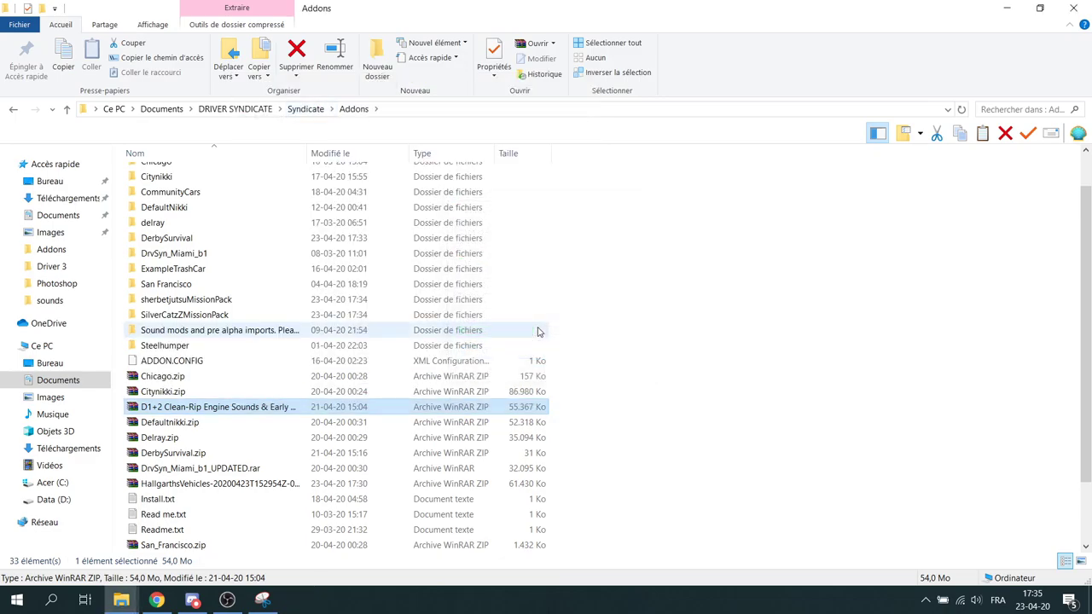
double_click(239, 336)
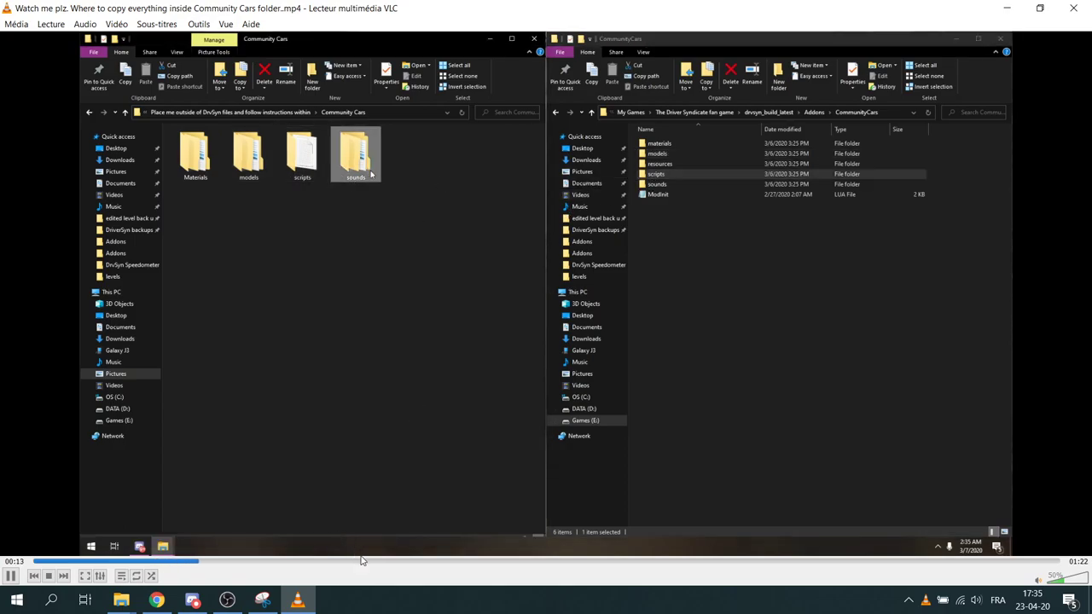
drag(189, 561, 1003, 560)
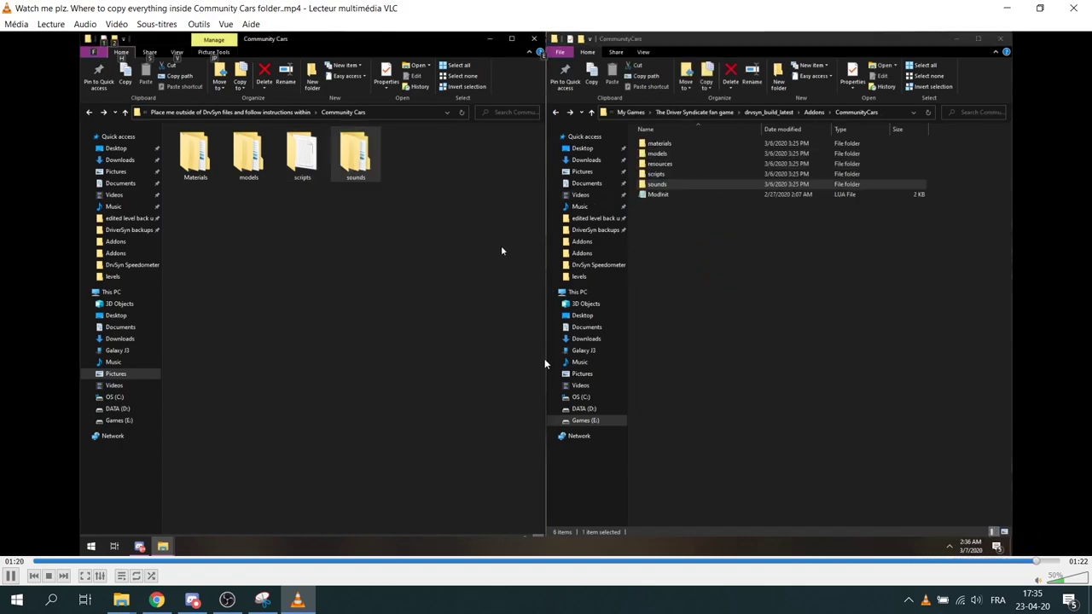
click(1074, 10)
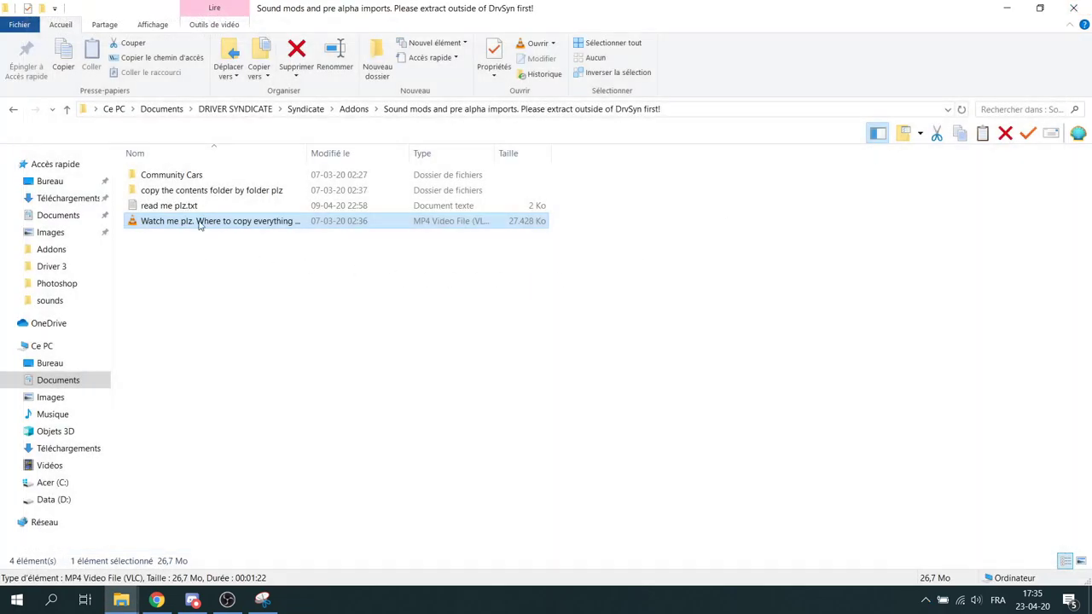
Copy all files in Community Cars\Materials\models\vehicles inside the extracted Sound mods and pre alpha imports folder.
double_click(190, 179)
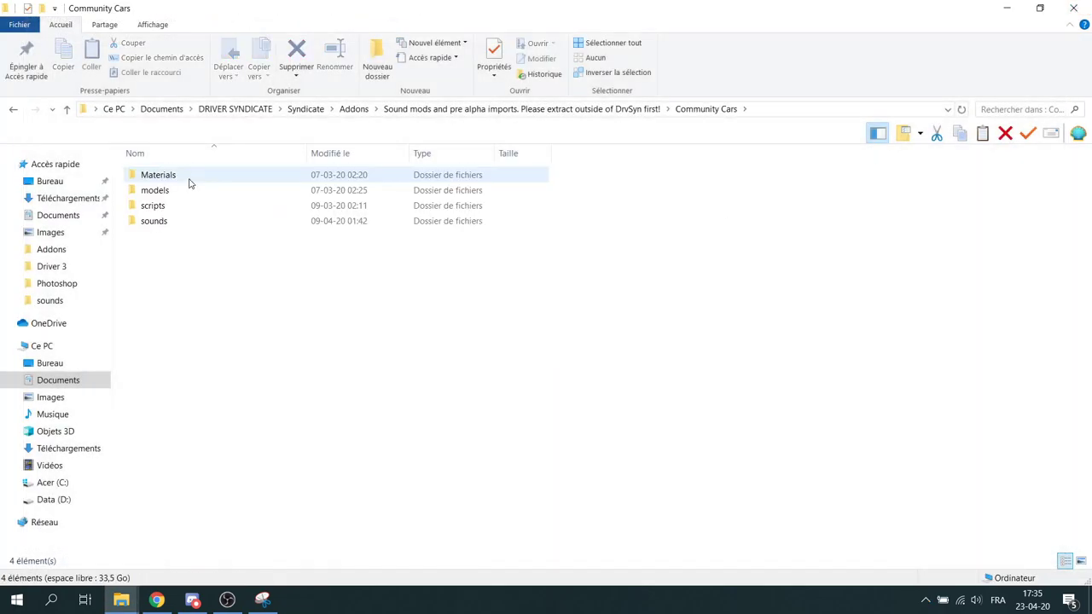
double_click(190, 179)
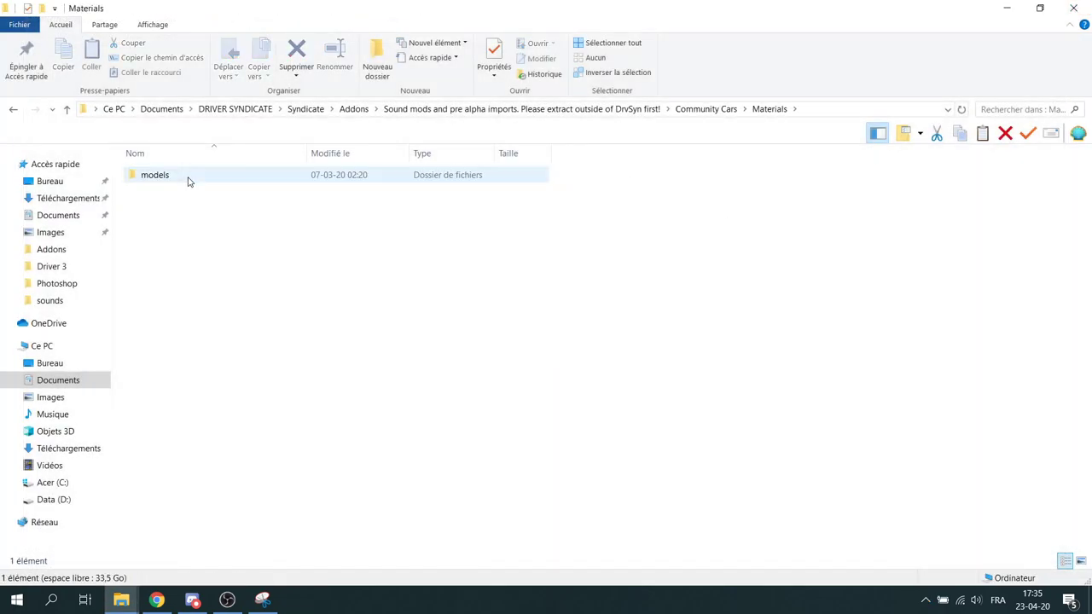
double_click(190, 179)
double_click(190, 179)
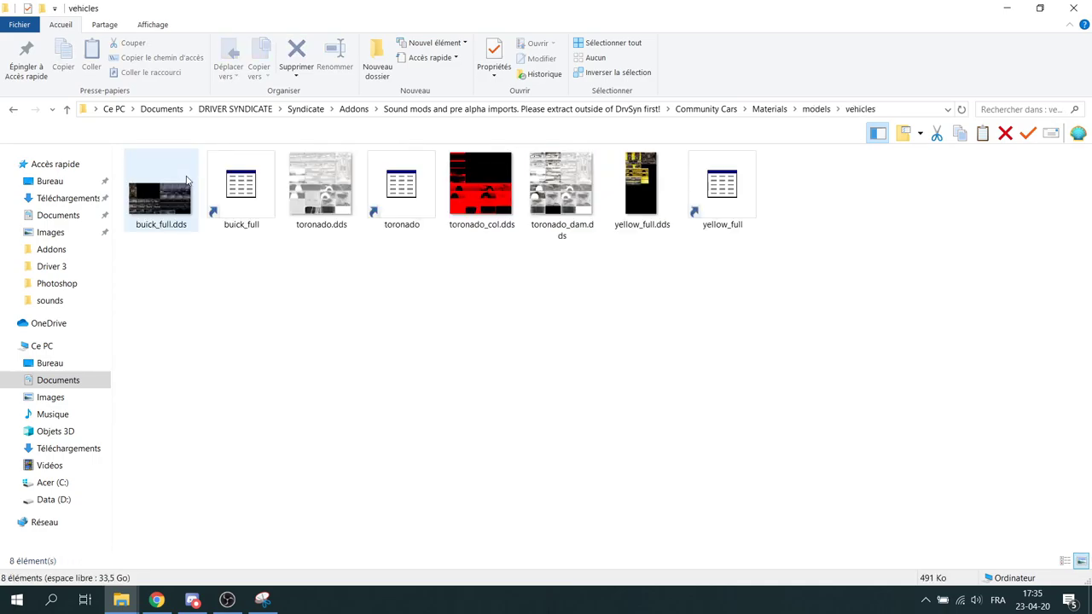
click(190, 182)
shift+click(740, 200)
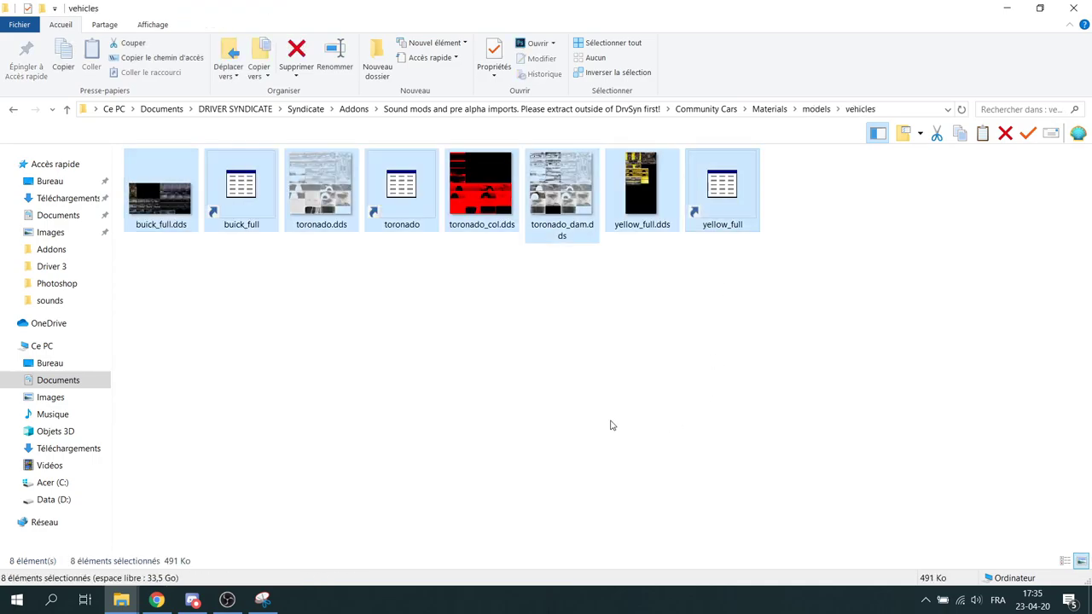
Open the Addons folder in a second window and paste the copied files into CommunityCars\materials\models\vehicles.
right_click(117, 602)
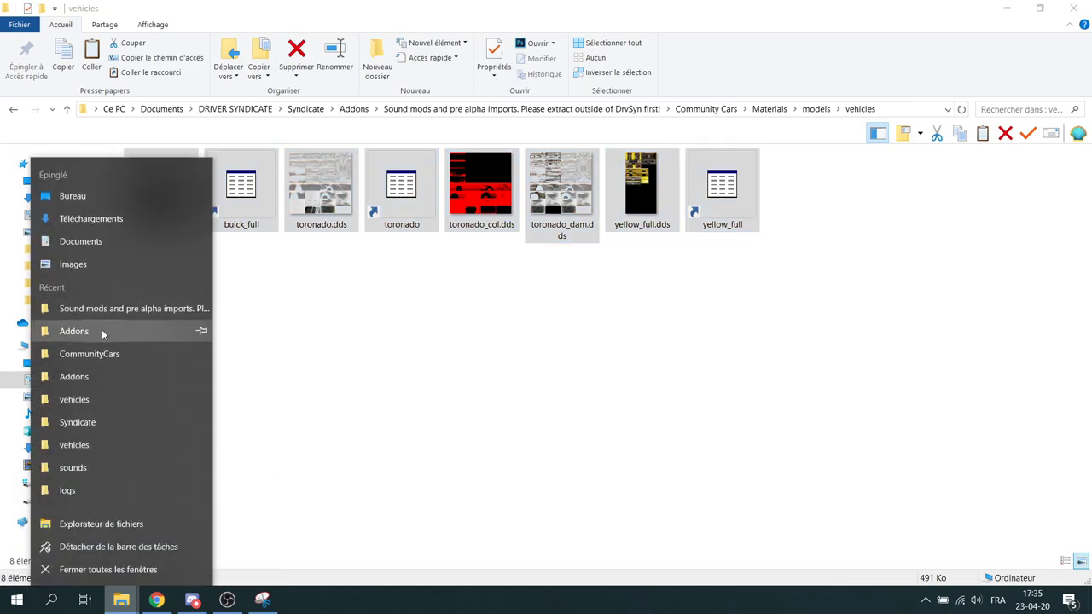
click(101, 329)
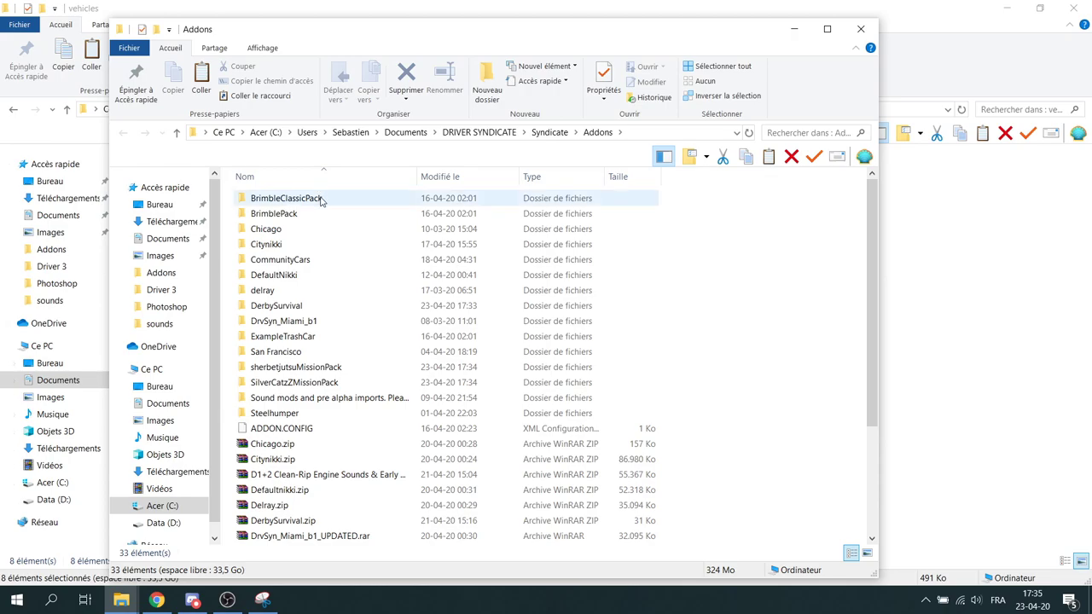
double_click(299, 260)
double_click(285, 200)
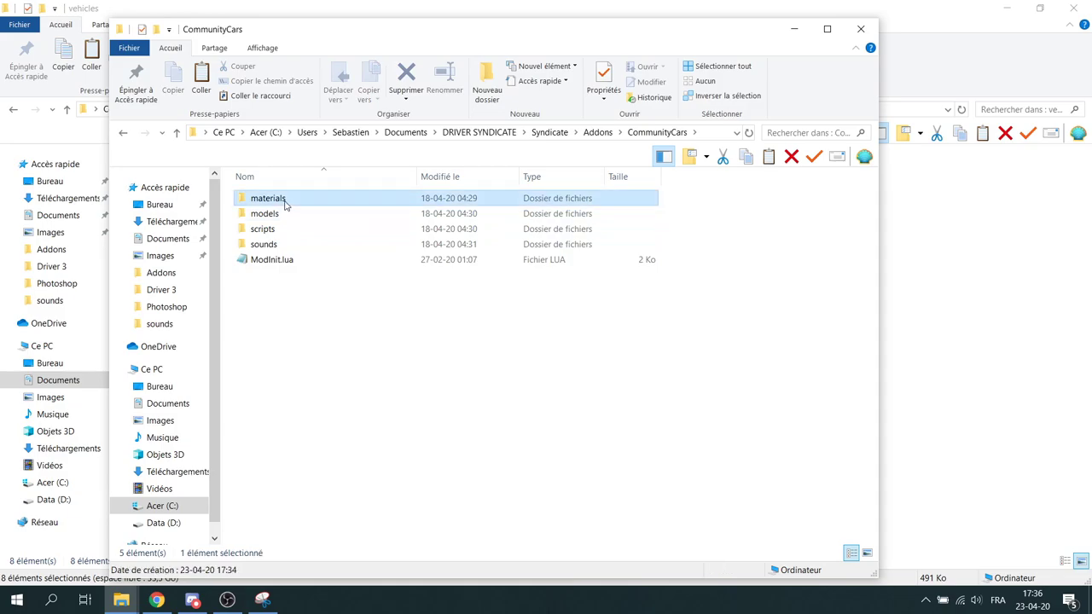
double_click(285, 201)
double_click(285, 200)
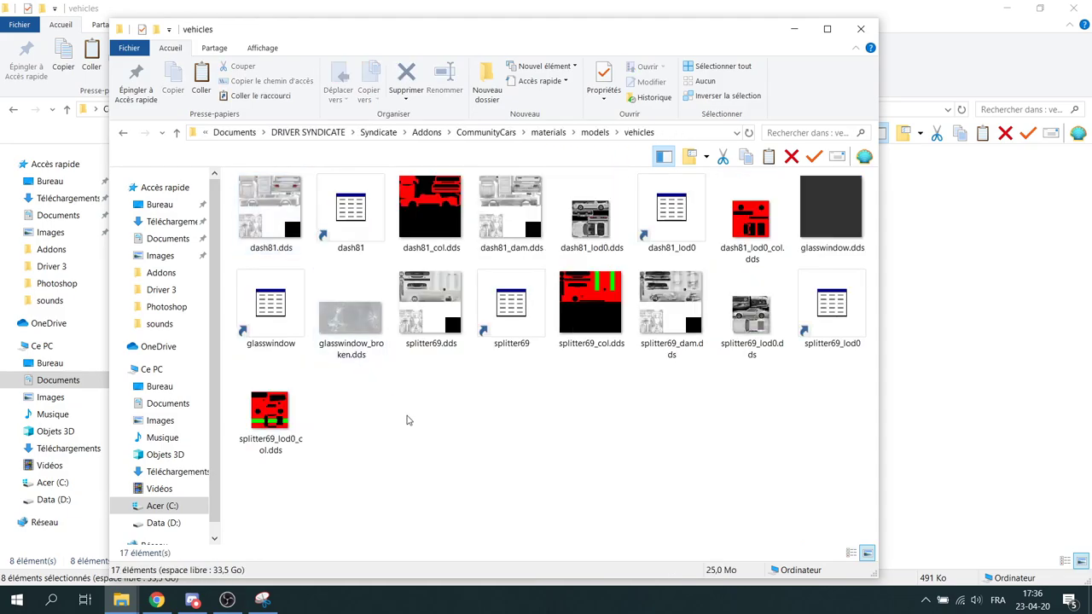
key(ctrl+v)
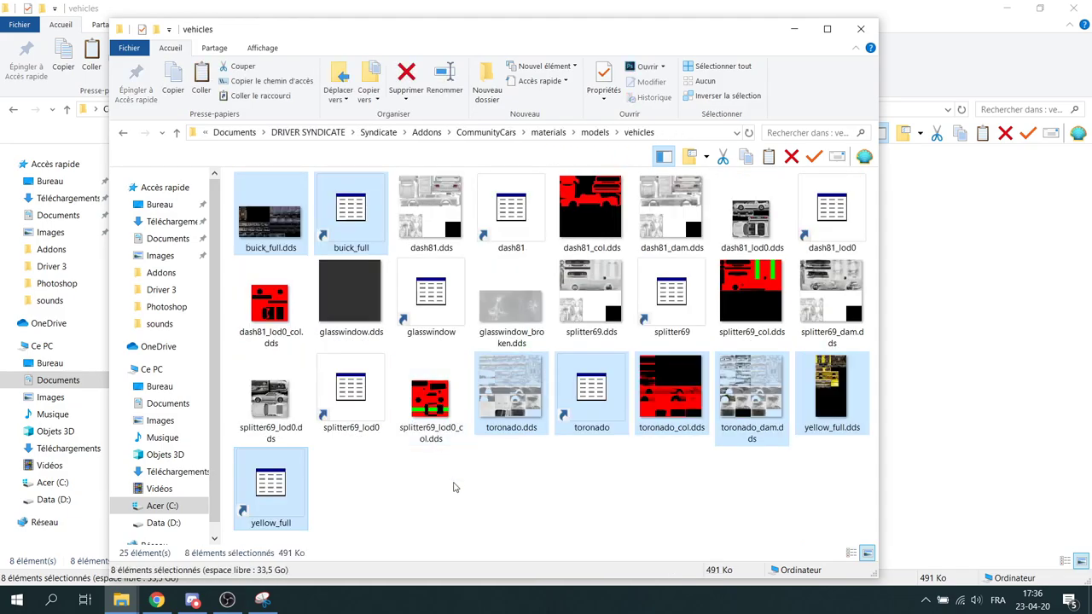
click(451, 483)
Copy all six vehicle files in Community Cars\models\vehicles inside the extracted Sound mods and pre alpha imports folder.
click(935, 271)
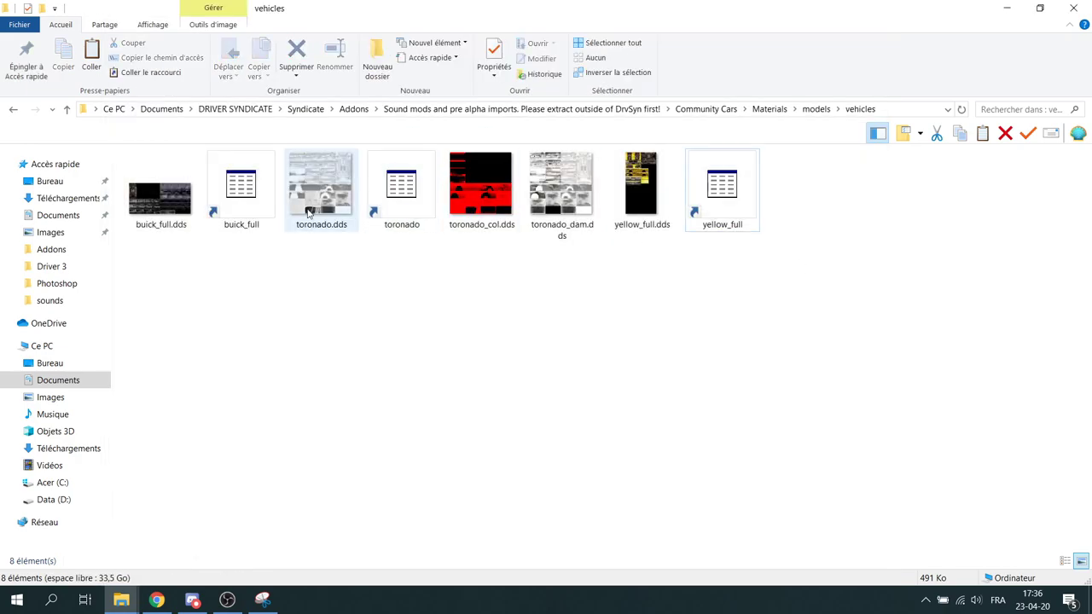
click(814, 109)
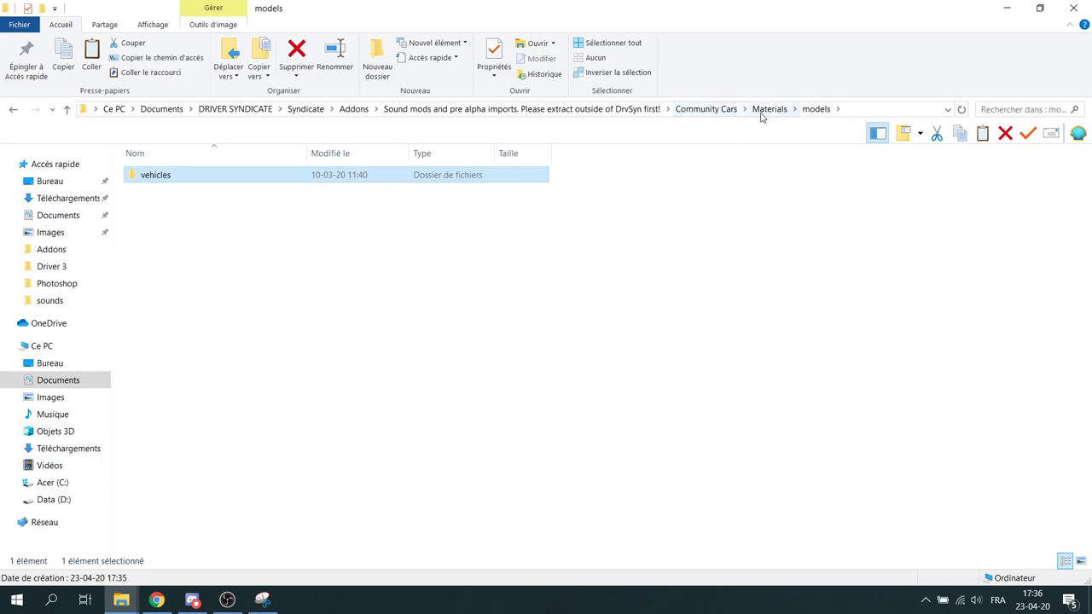
click(707, 109)
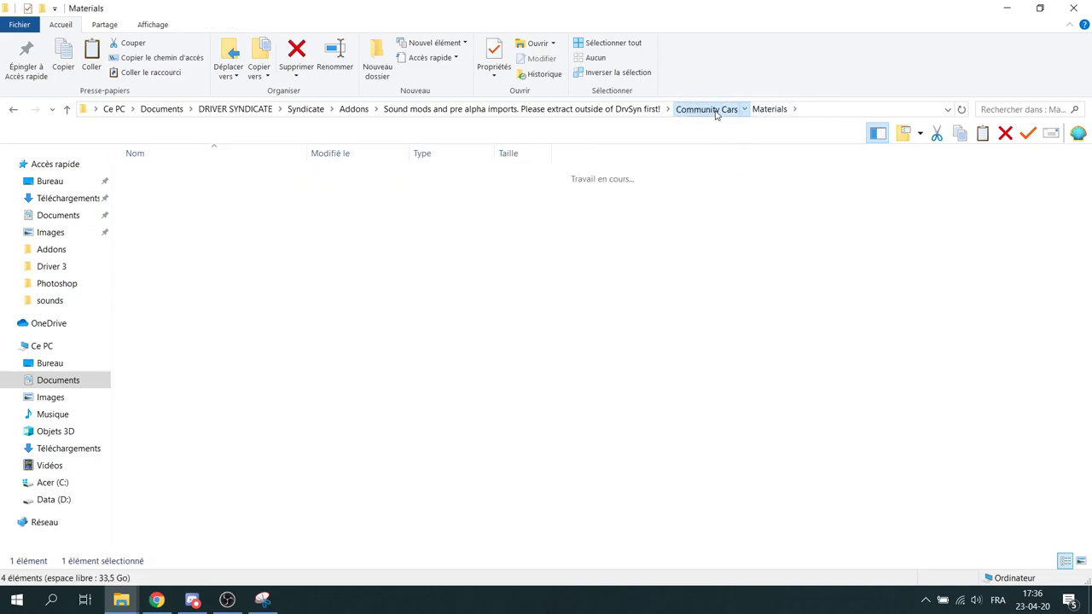
double_click(213, 186)
double_click(213, 186)
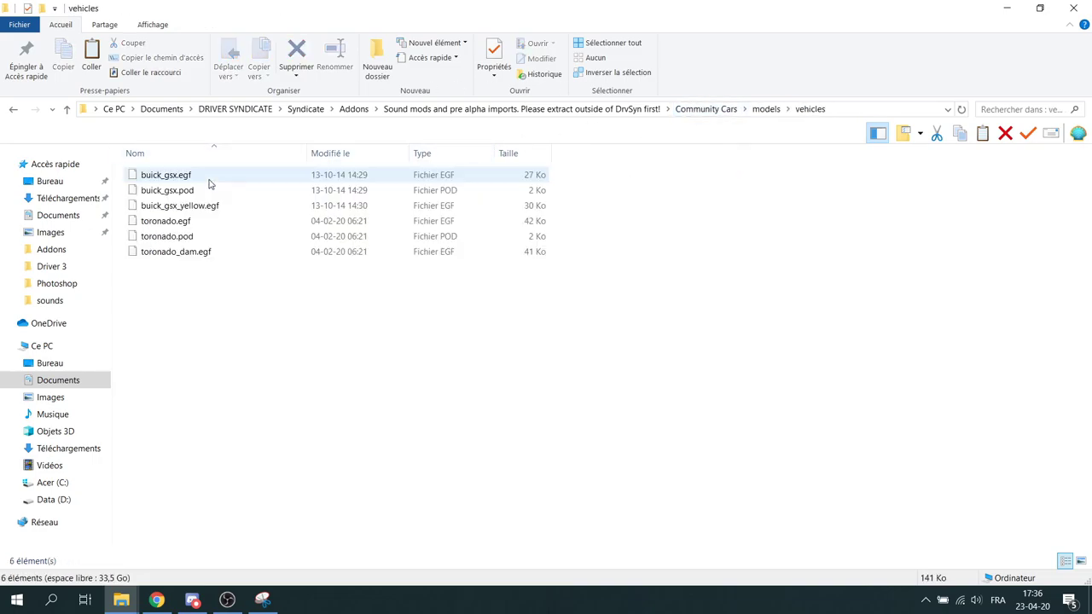
click(207, 181)
shift+click(196, 252)
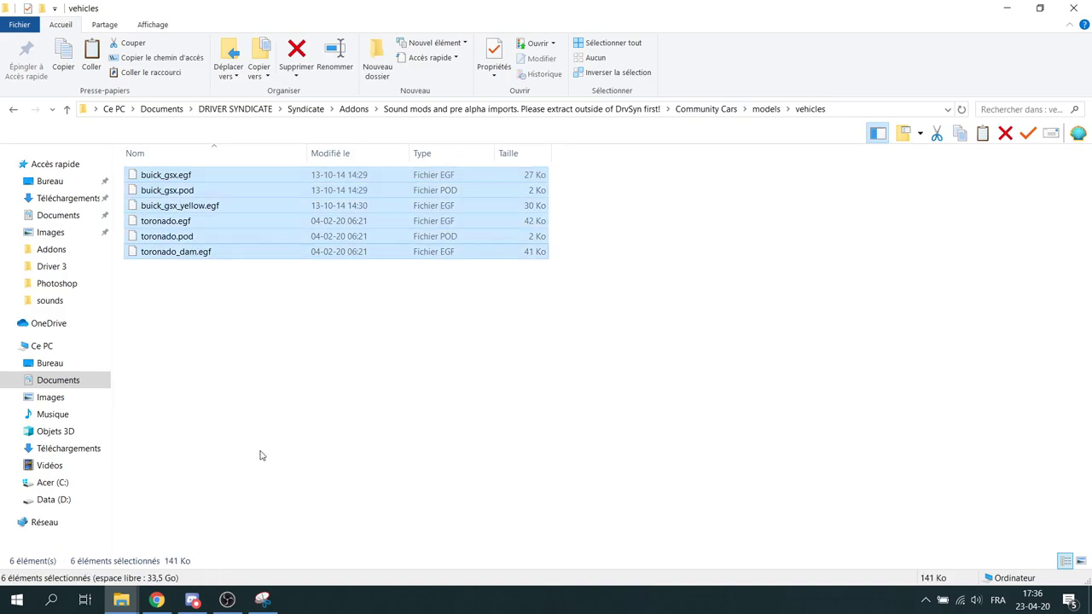
Paste the copied vehicle model files into CommunityCars\models\vehicles within the Addons folder.
click(125, 602)
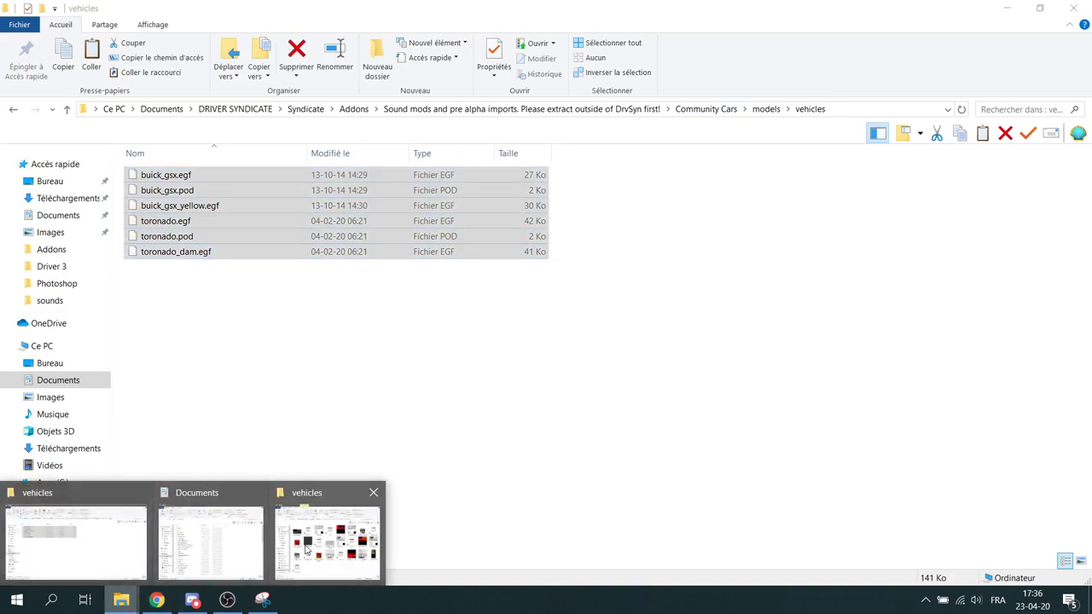
click(328, 538)
click(592, 135)
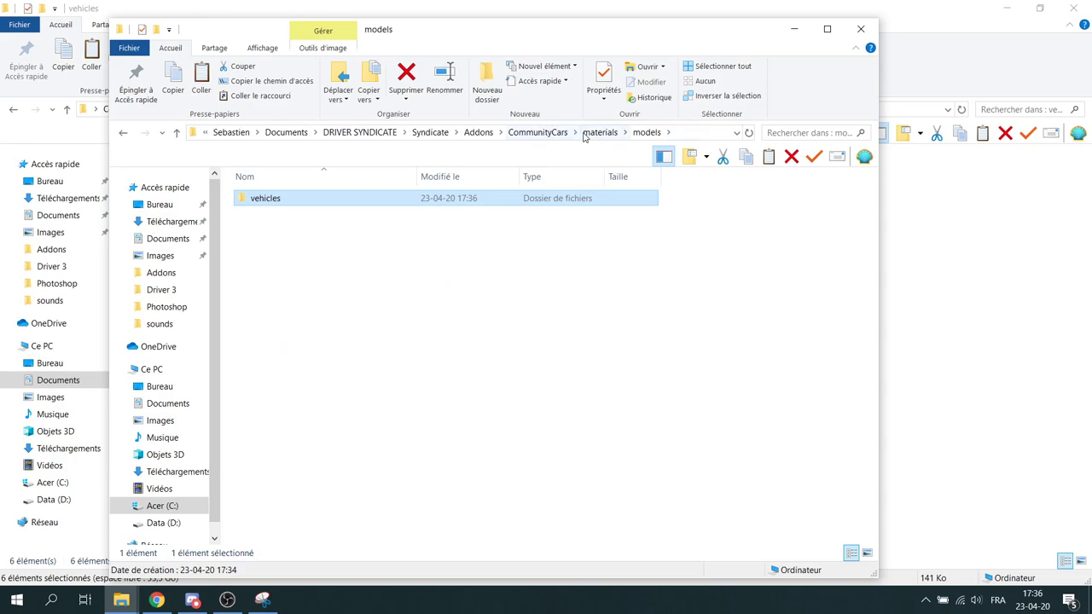
click(562, 139)
double_click(288, 217)
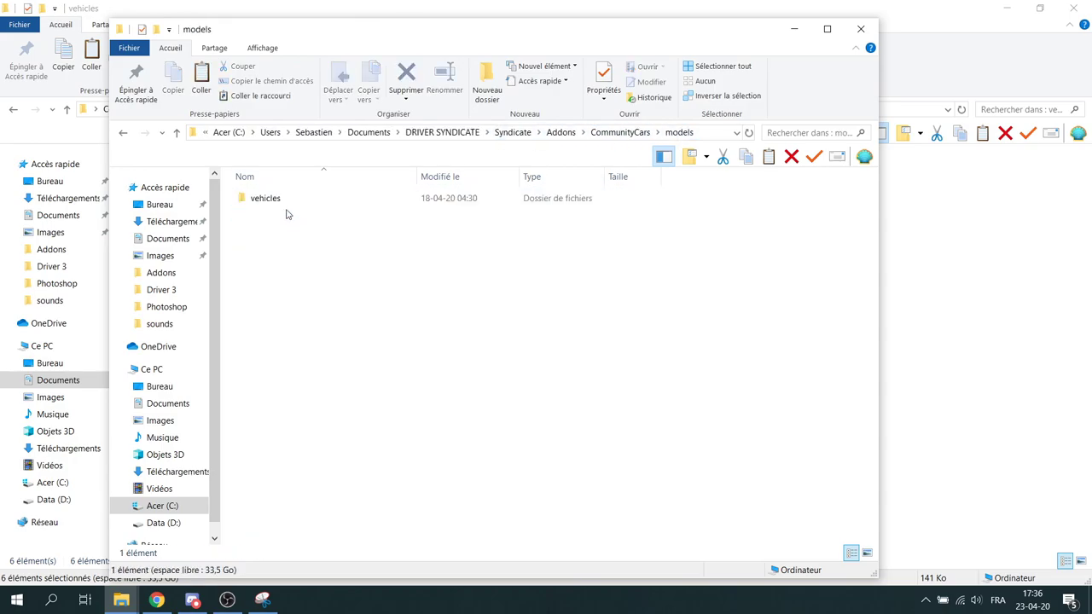
double_click(286, 204)
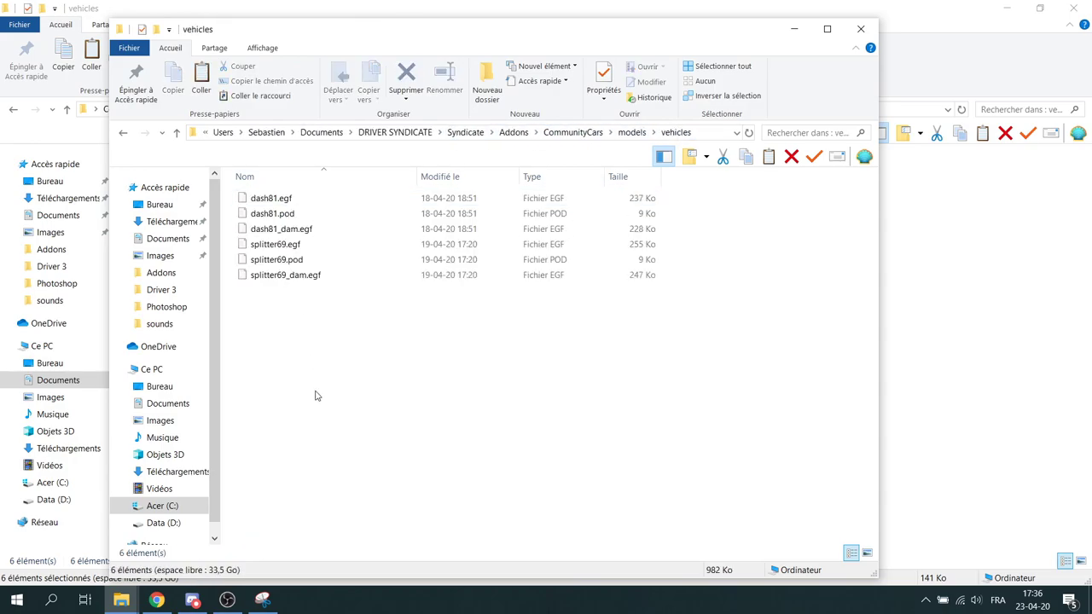
key(ctrl+v)
key(alt+F4)
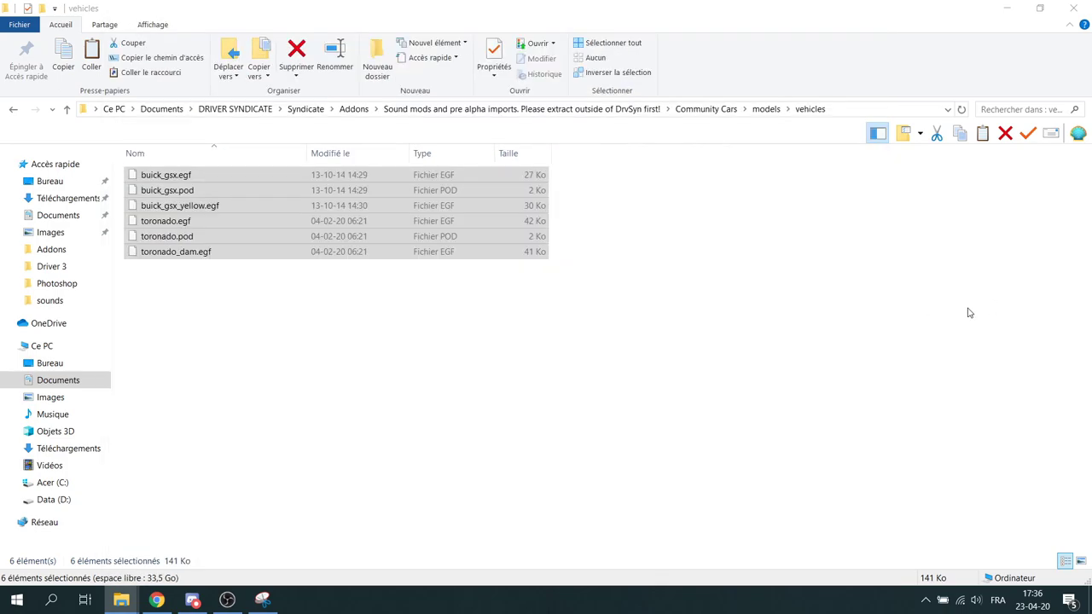
Copy horns_sirens.txt and sounds_vehicle.txt from Community Cars\scripts\sounds in the extracted Sound mods folder.
click(707, 109)
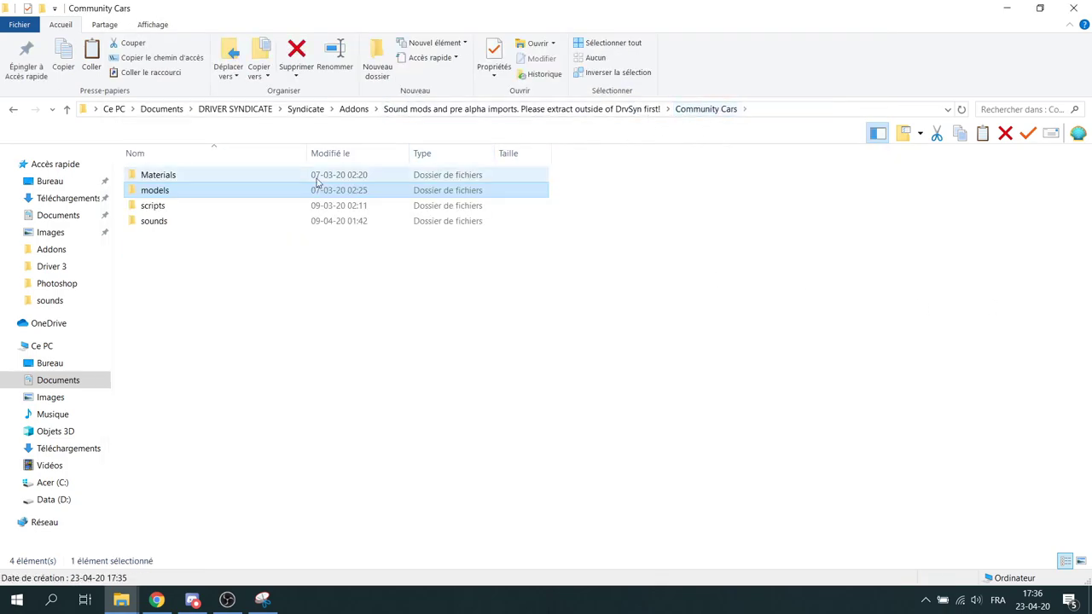
double_click(155, 206)
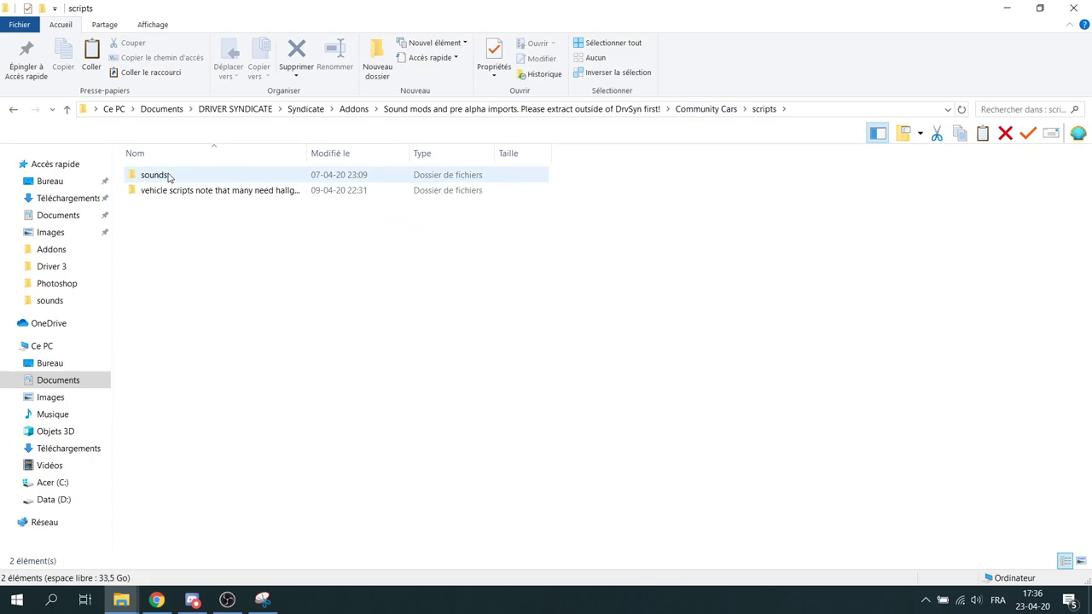
double_click(168, 177)
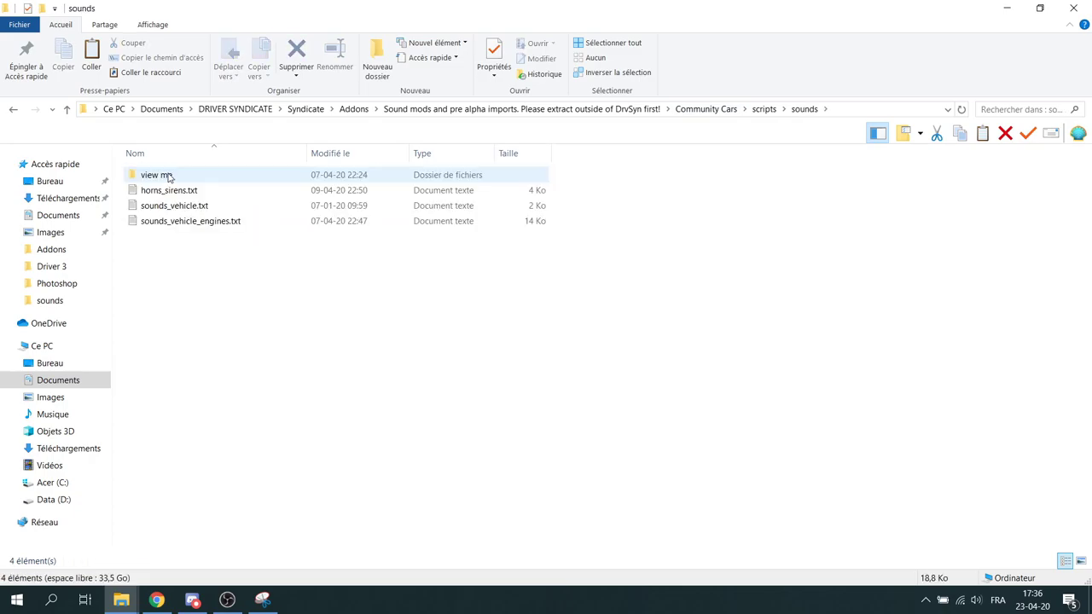
double_click(168, 176)
click(804, 110)
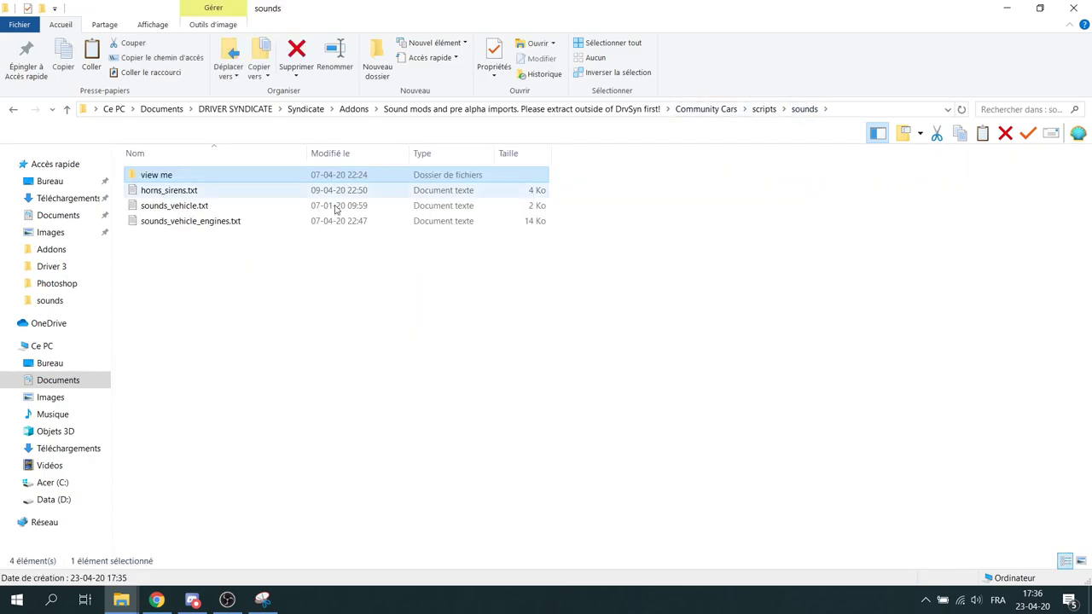
click(218, 190)
ctrl+click(218, 206)
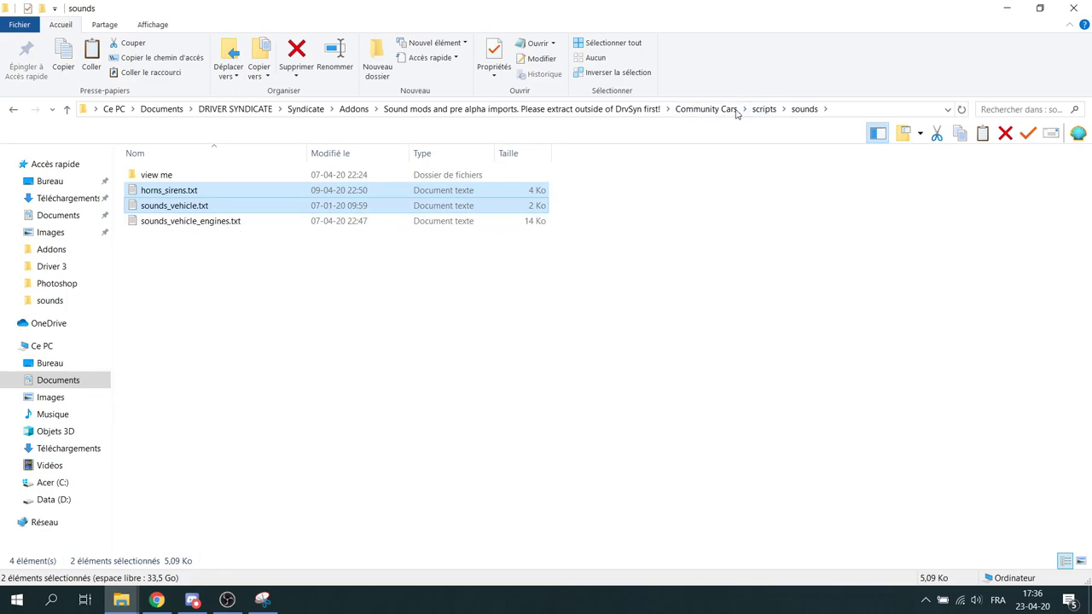
Paste the two copied sound script files into CommunityCars\scripts\sounds within the Addons folder.
click(121, 600)
click(332, 538)
click(570, 135)
double_click(284, 202)
double_click(285, 201)
key(ctrl+v)
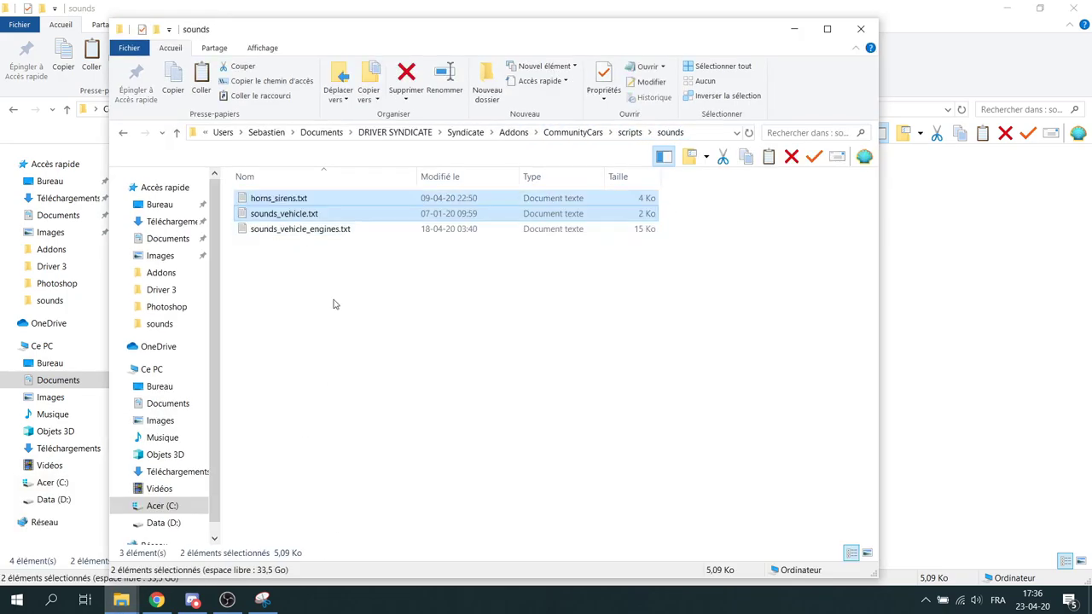
click(333, 305)
click(938, 284)
Copy the cars, engines, horns and sirens folders from Community Cars\sounds in the extracted Sound mods folder.
click(705, 109)
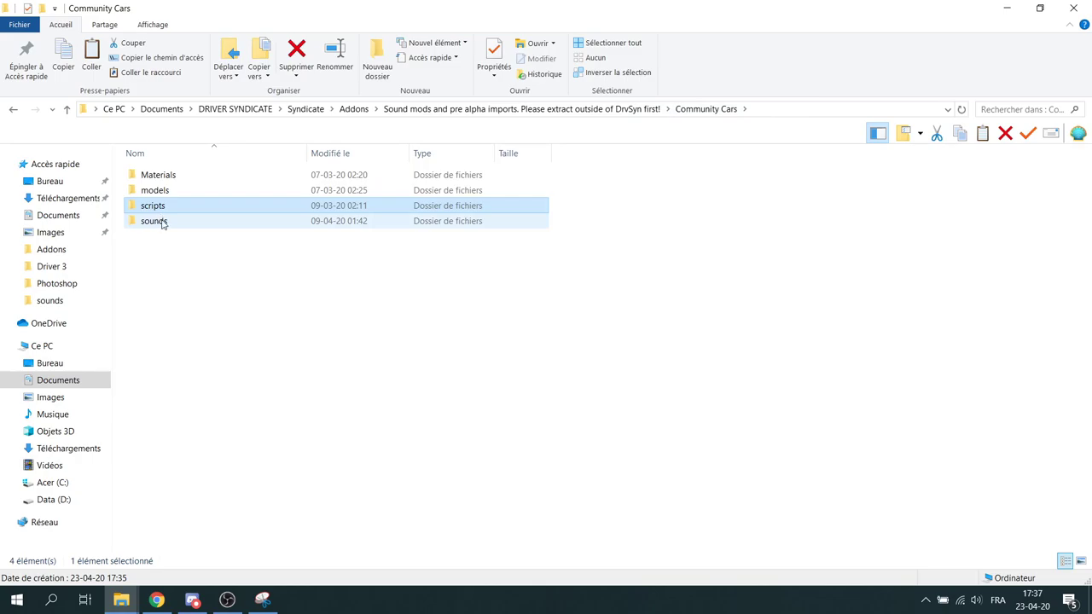
double_click(162, 222)
double_click(162, 176)
key(alt+Left)
key(ctrl+a)
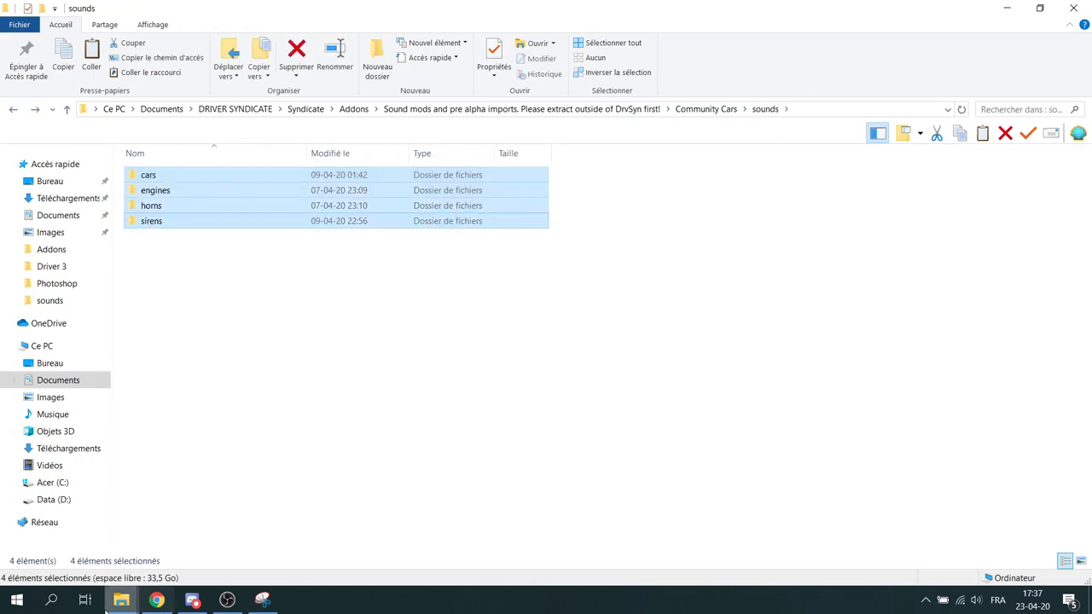
Paste the four copied sound folders into CommunityCars\sounds within the Addons folder.
click(120, 602)
click(332, 537)
click(555, 135)
double_click(299, 244)
key(ctrl+v)
click(563, 266)
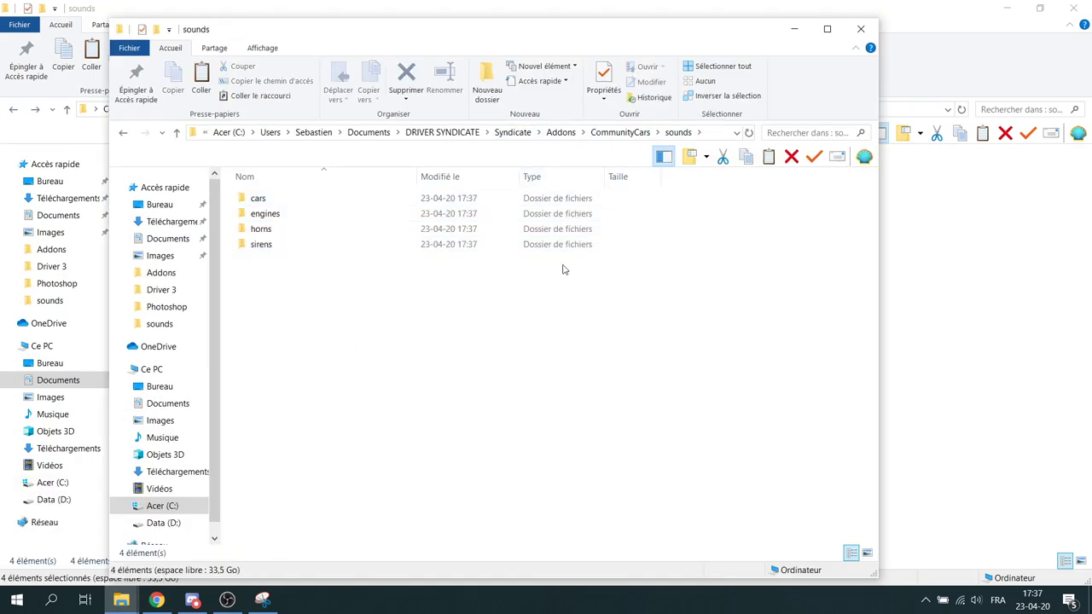
Return to the Addons folder and extract the HallgarthsVehicles archive there.
key(alt+Tab)
click(306, 109)
double_click(214, 176)
double_click(198, 375)
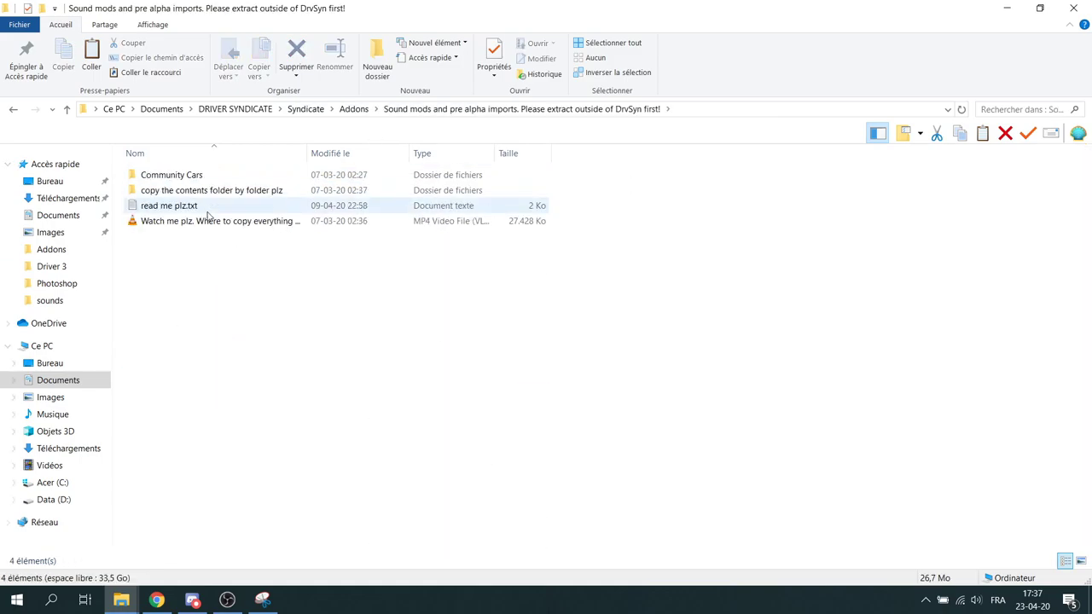
key(alt+Left)
scroll(546, 341, down, 2)
right_click(245, 425)
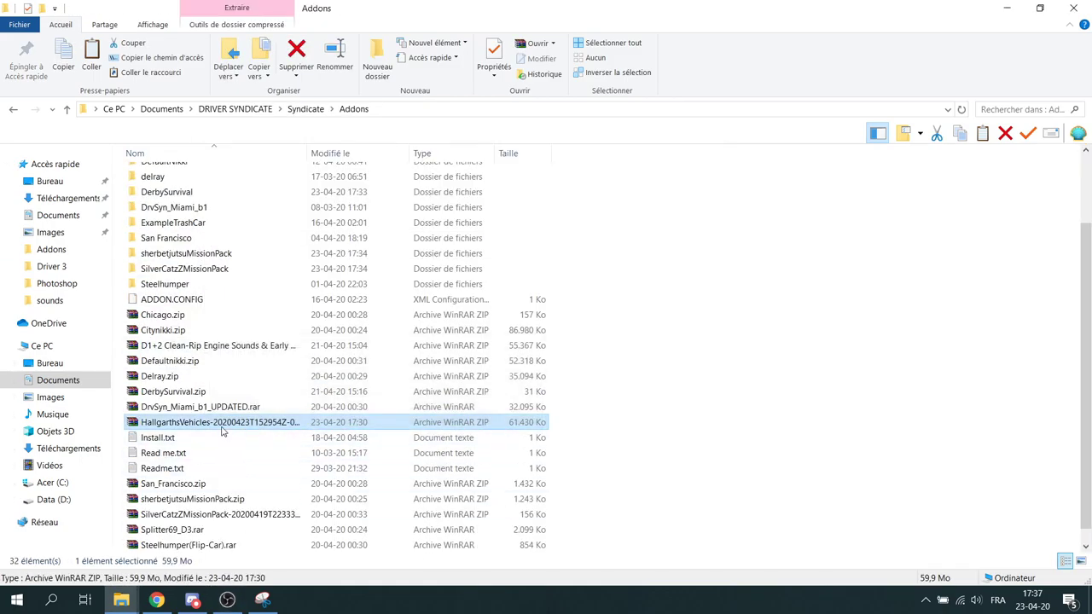
right_click(220, 426)
click(341, 165)
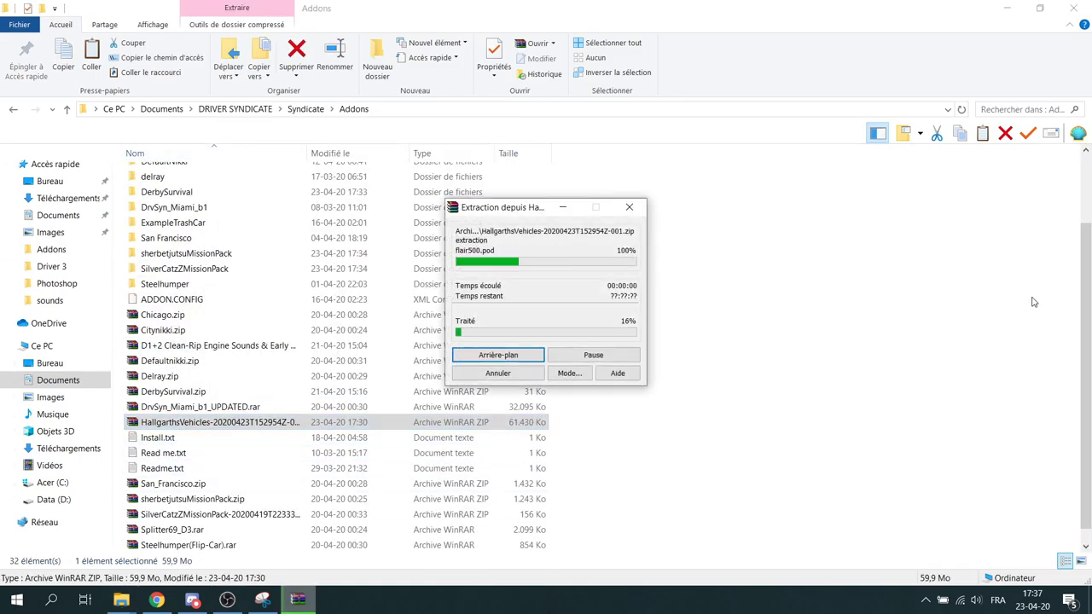
scroll(846, 312, up, 2)
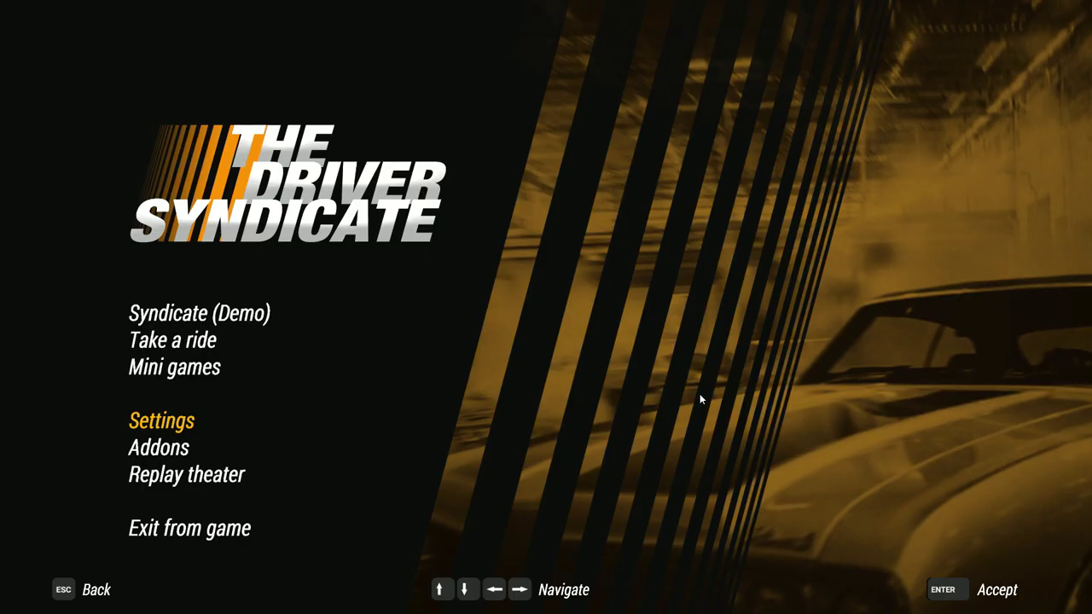
Switch to The Driver Syndicate, open its Addons list and turn on the Citynikki addon.
key(Down)
key(Return)
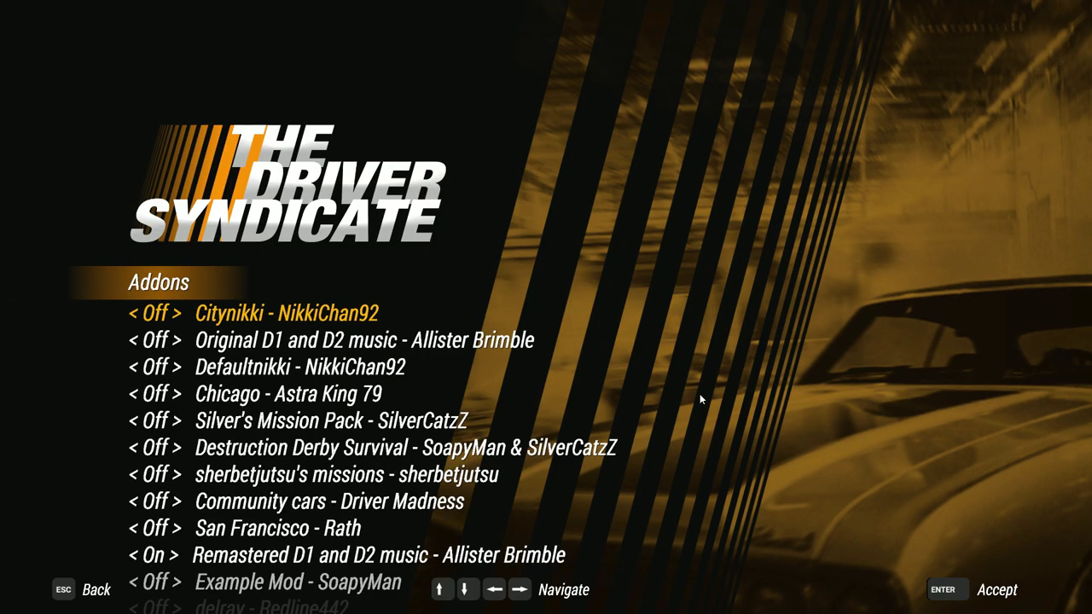
key(Right)
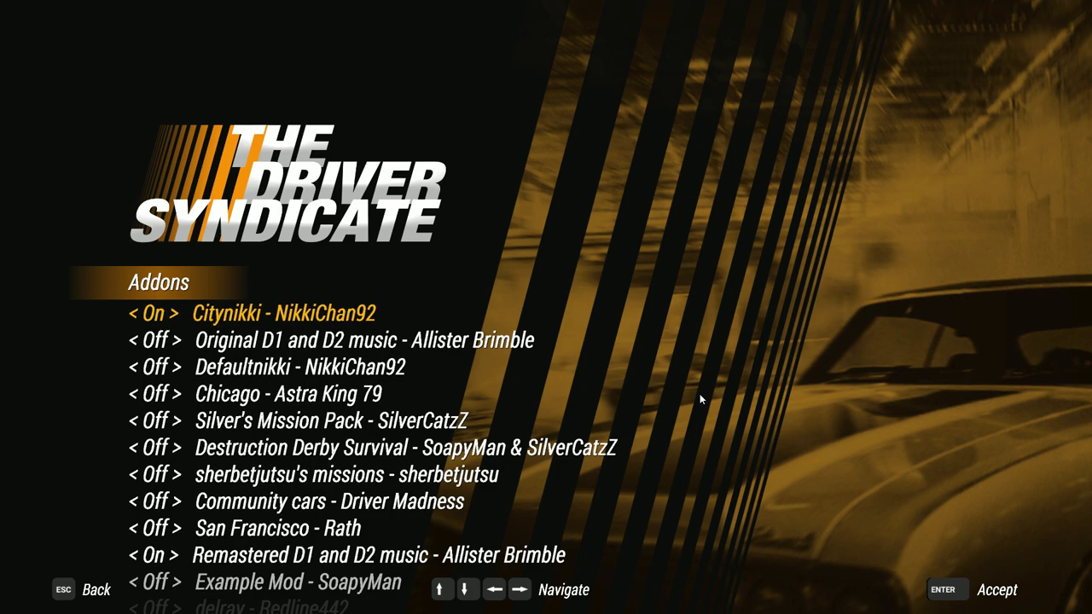
Try turning on the Defaultnikki addon, turn it back off and re-enable Citynikki.
key(Down)
key(Down)
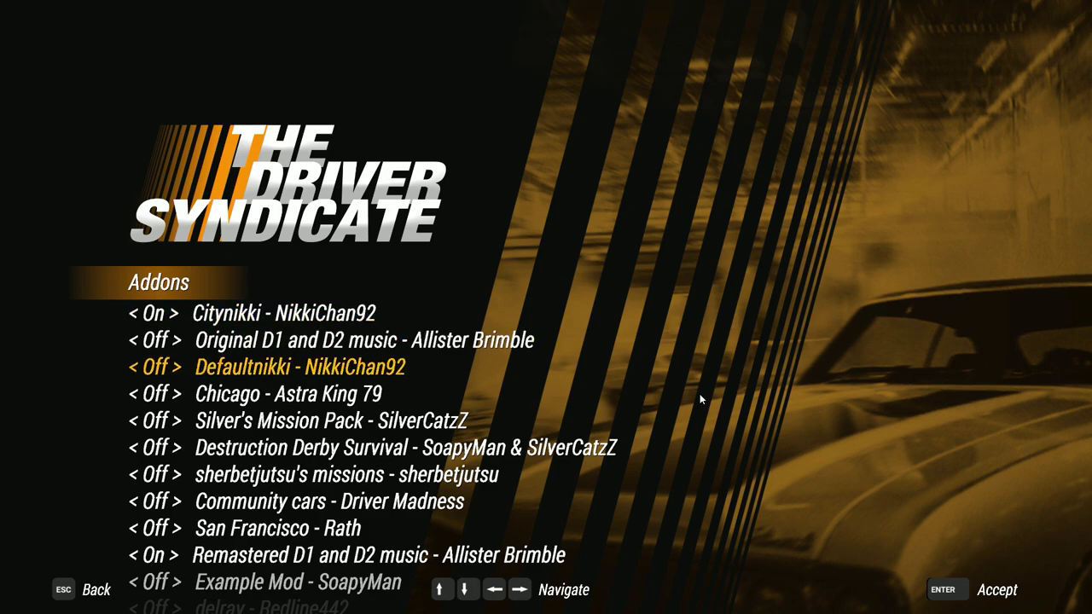
key(Right)
key(Left)
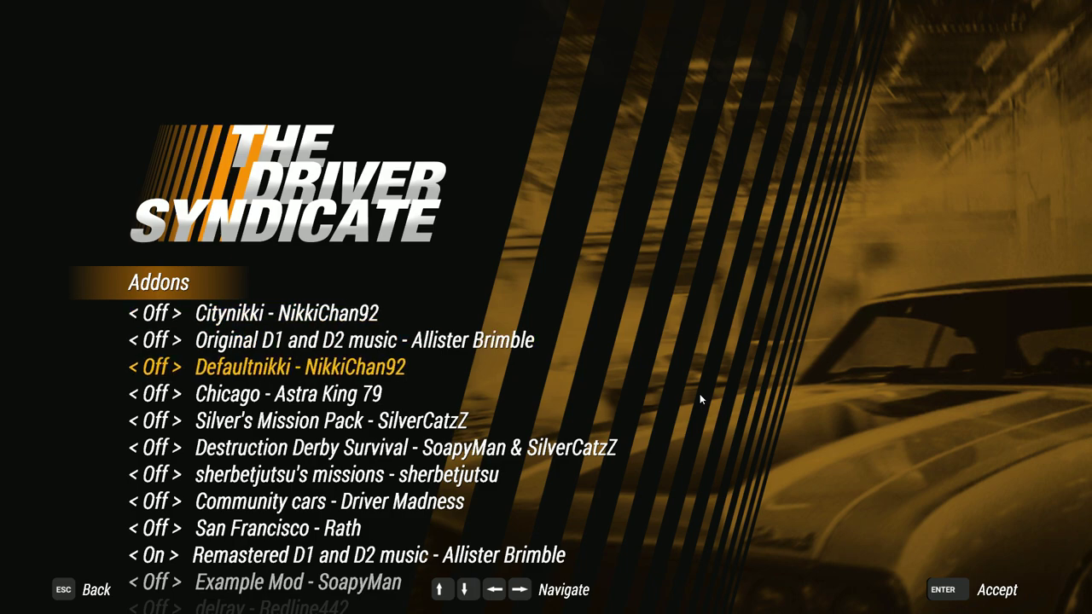
key(Up)
key(Up)
key(Right)
Turn on the Chicago, Silver's Mission Pack, Destruction Derby Survival, sherbetjutsu's missions, Community cars and San Francisco addons.
key(Down)
key(Down)
key(Down)
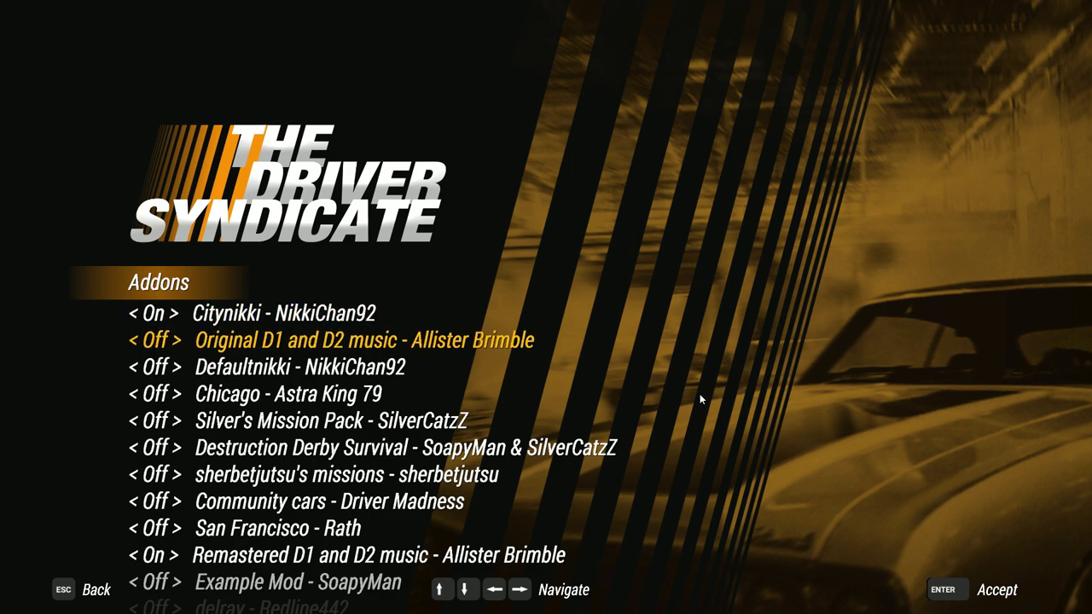
key(Right)
key(Down)
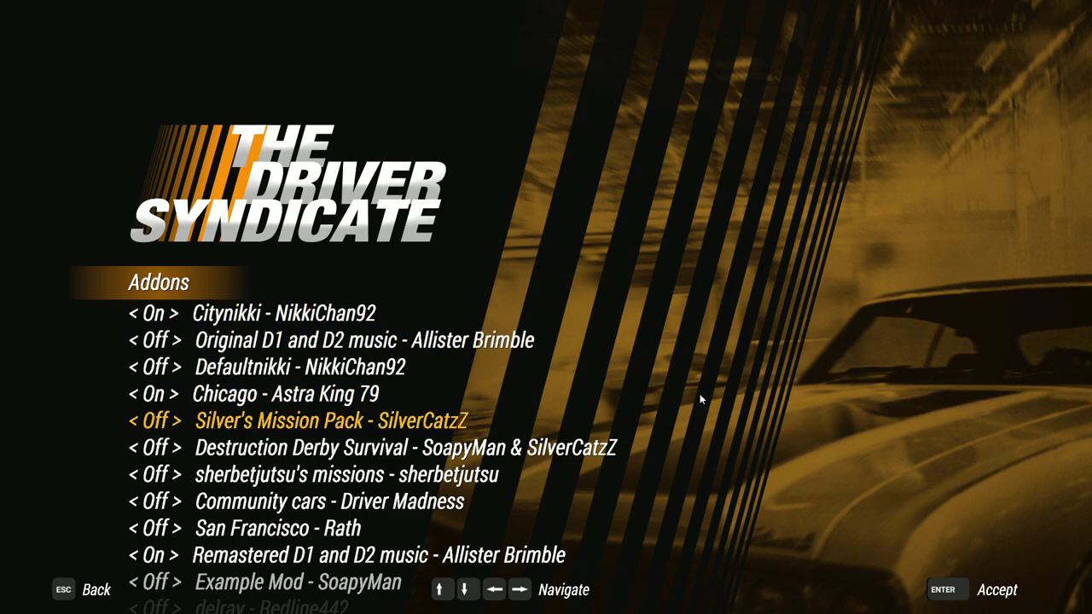
key(Right)
key(Down)
key(Right)
key(Down)
key(Right)
key(Down)
key(Right)
key(Down)
key(Right)
key(Down)
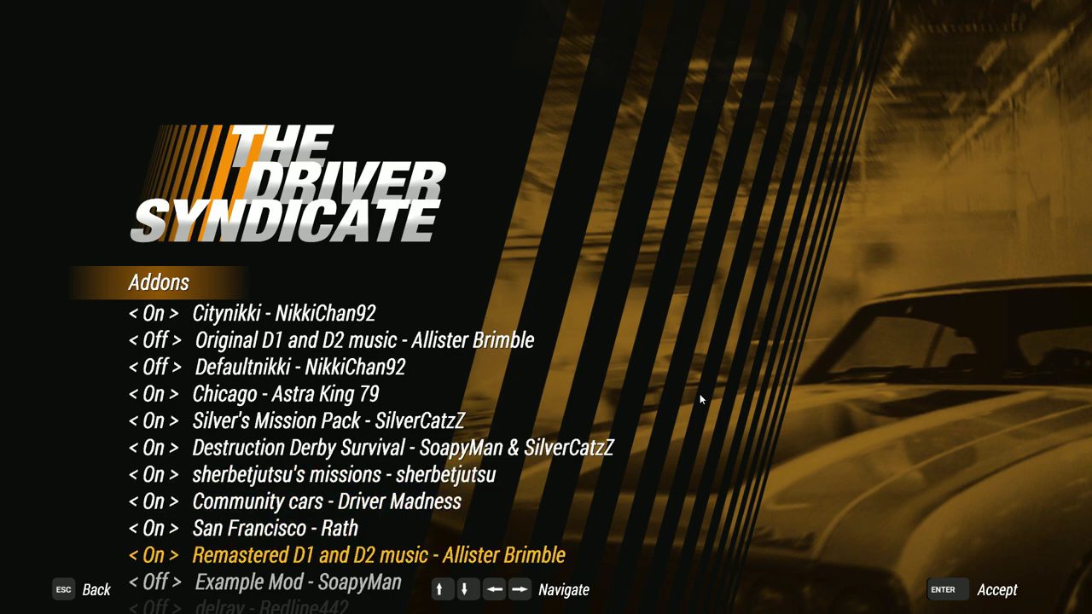
Turn on the delray addon and return to the game's main menu.
key(Down)
key(Down)
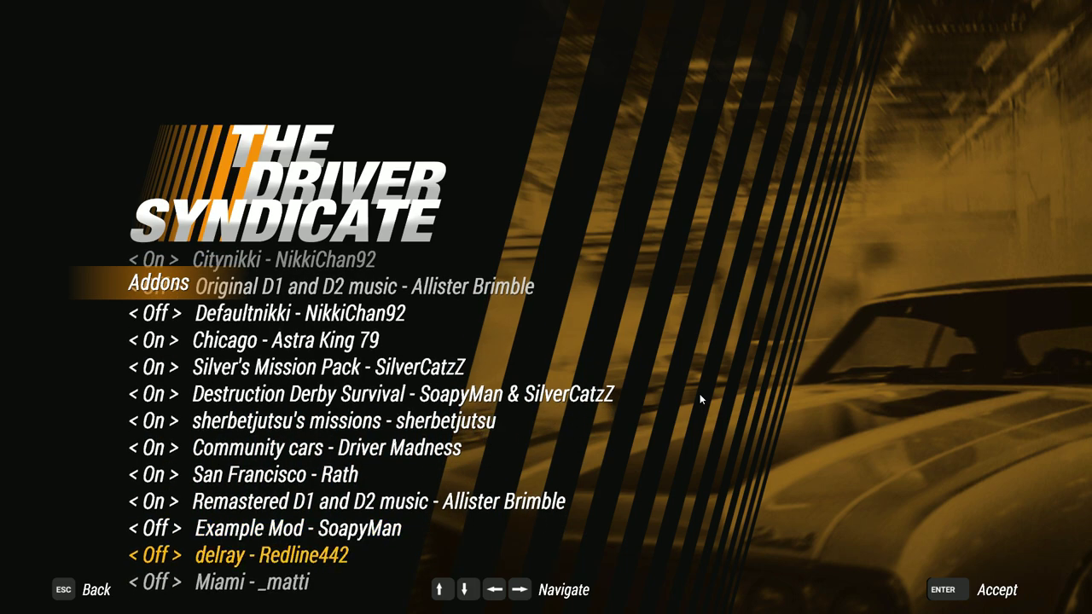
key(Right)
key(Down)
key(Up)
key(Up)
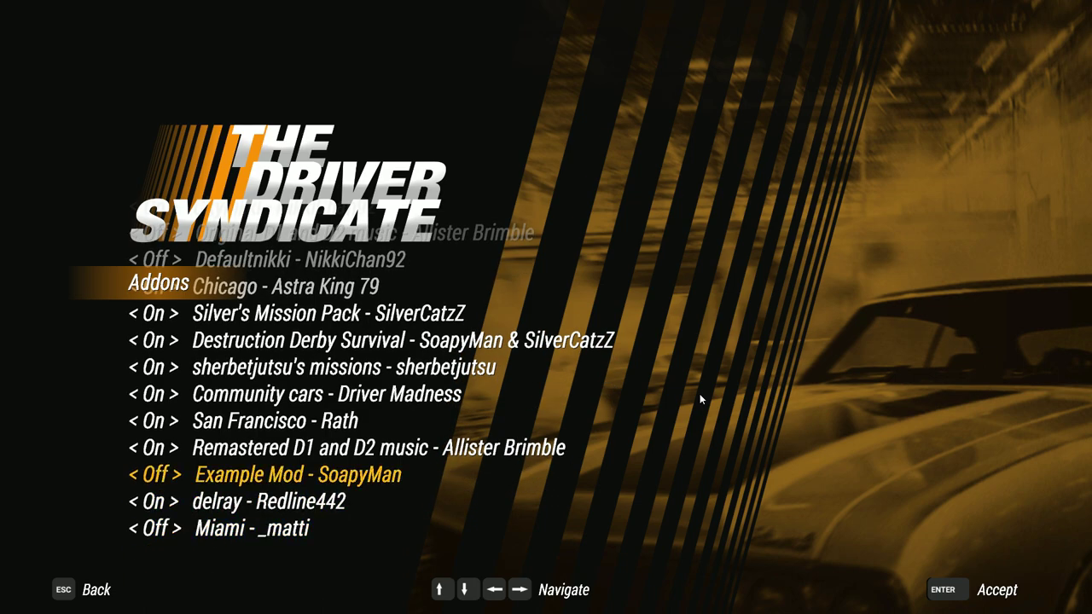
key(Up)
key(Up)
key(Up)
key(Escape)
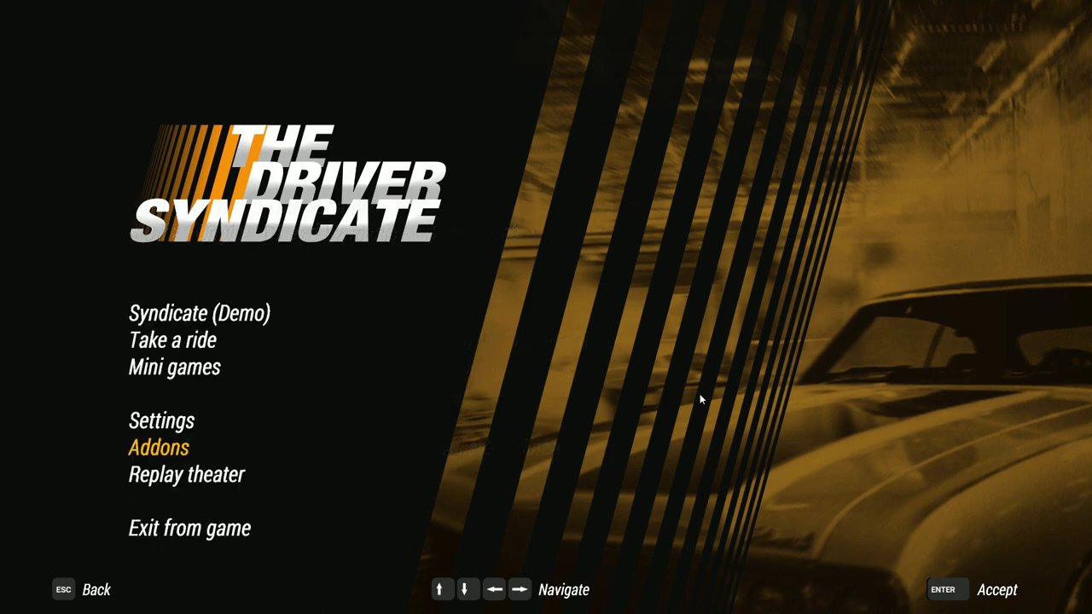
Open the Take a ride setup and set the city to Citynikki.
key(Up)
key(Up)
key(Up)
key(Return)
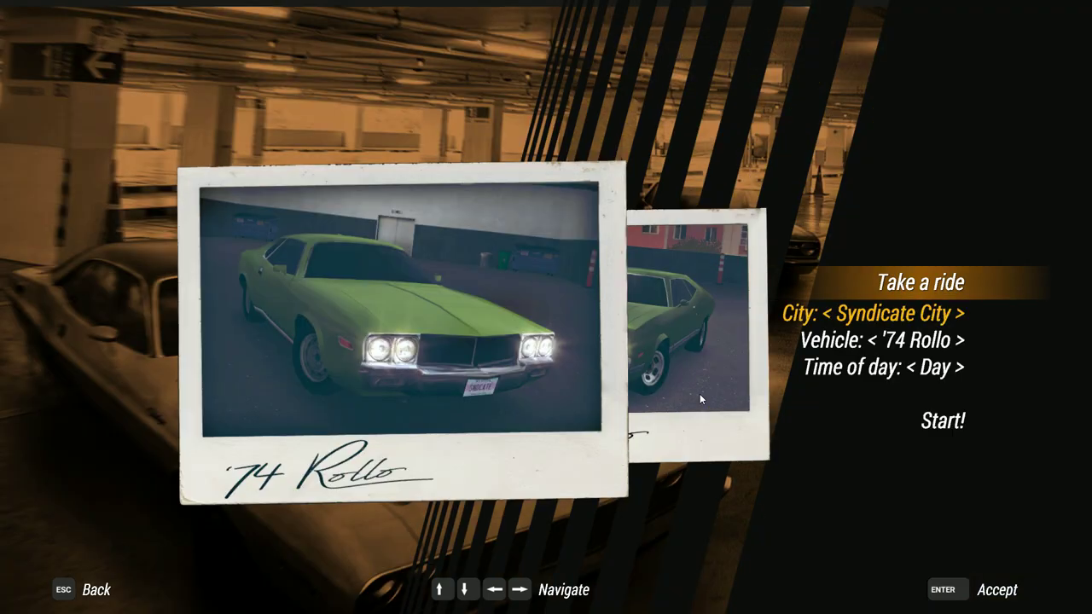
key(Right)
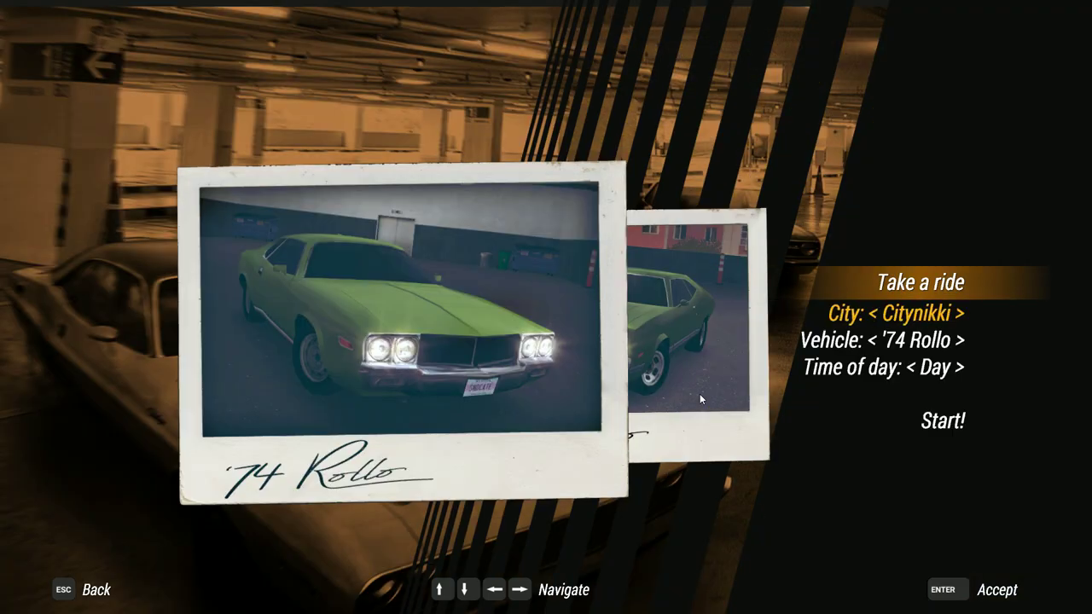
Keep Citynikki as the city and start a daytime ride with the '74 Rollo.
key(Left)
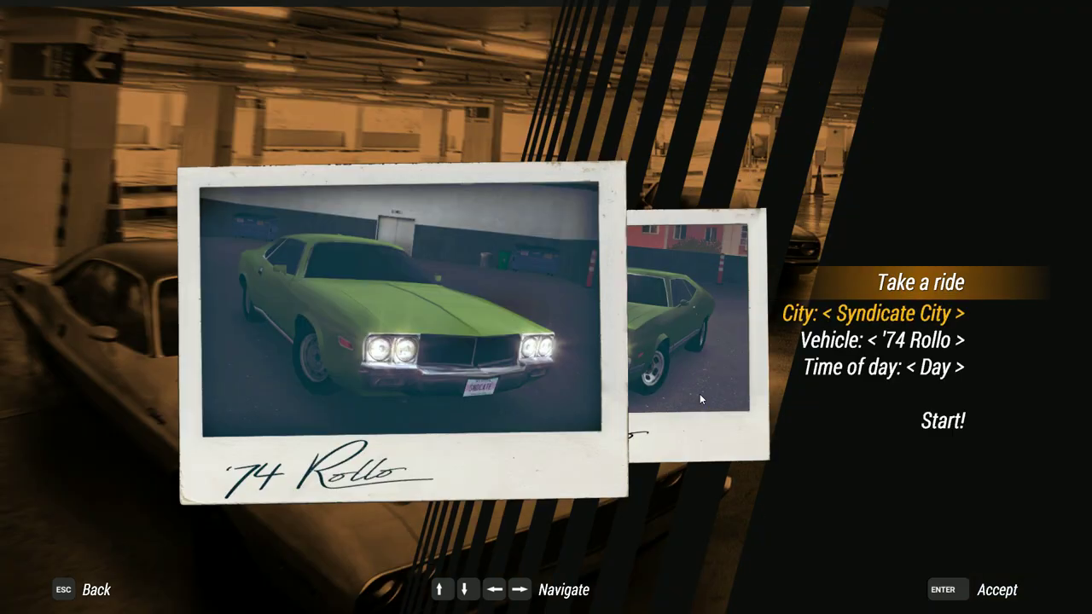
key(Right)
key(Down)
key(Down)
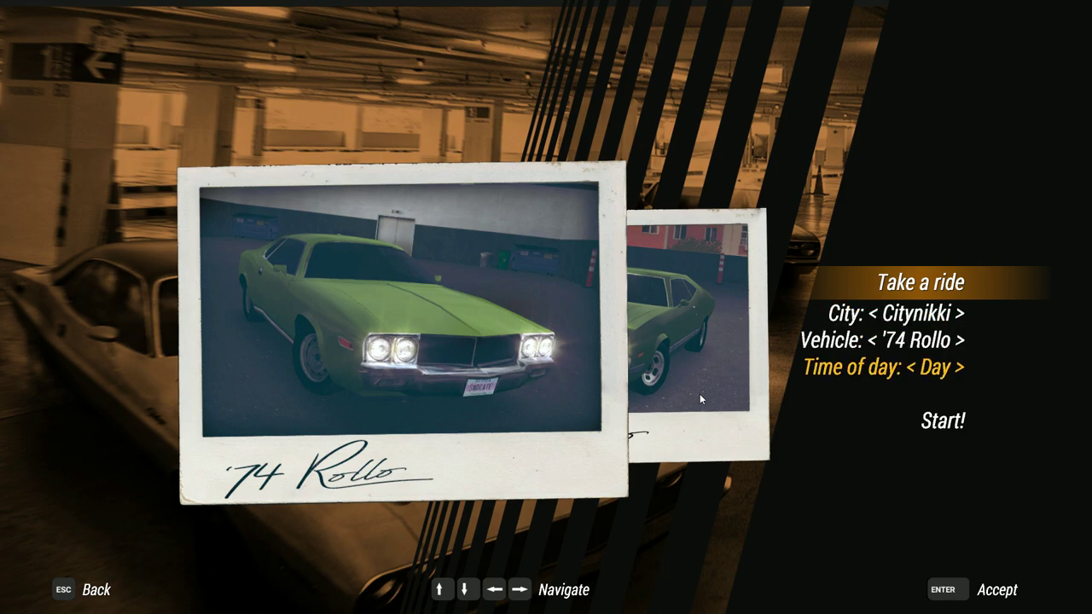
key(Down)
key(Return)
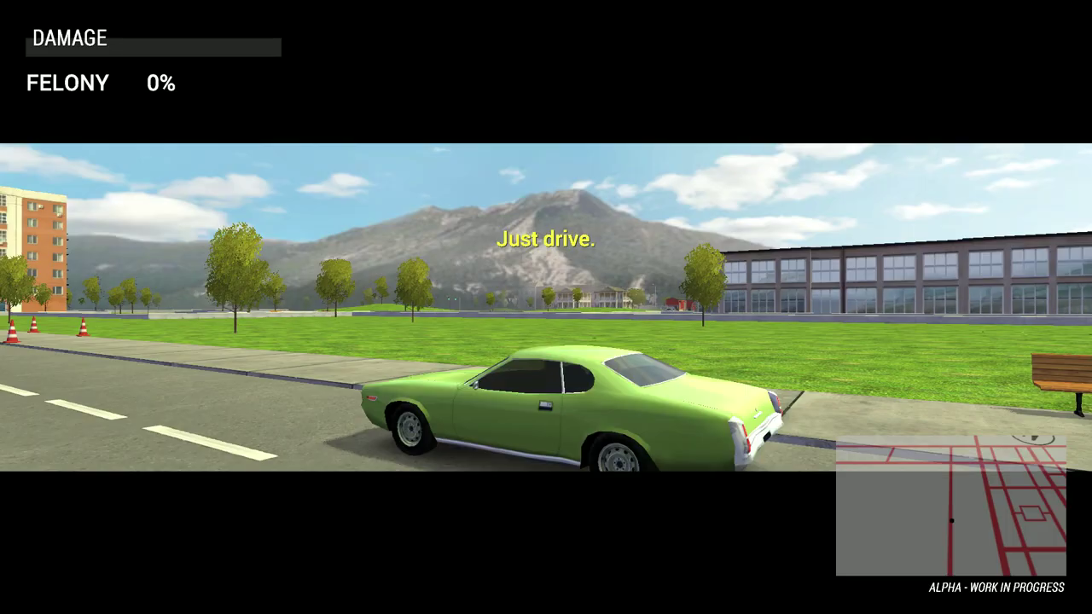
Spin the car around on the road and drive along the sidewalk and road past the brick apartment building toward the intersection.
key(Up)
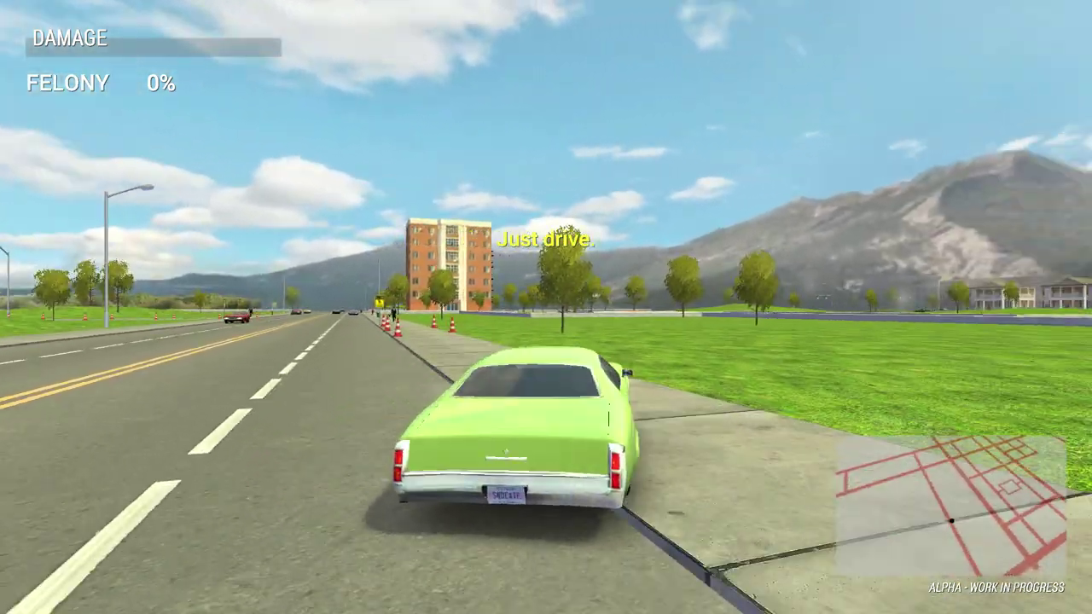
key(Left)
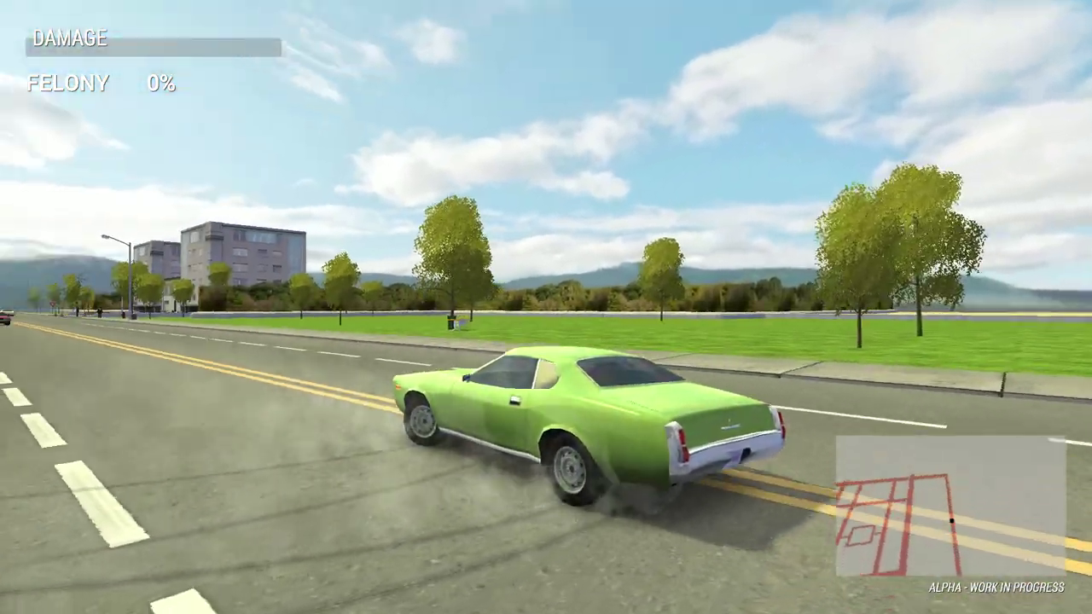
key(Left)
key(Left)
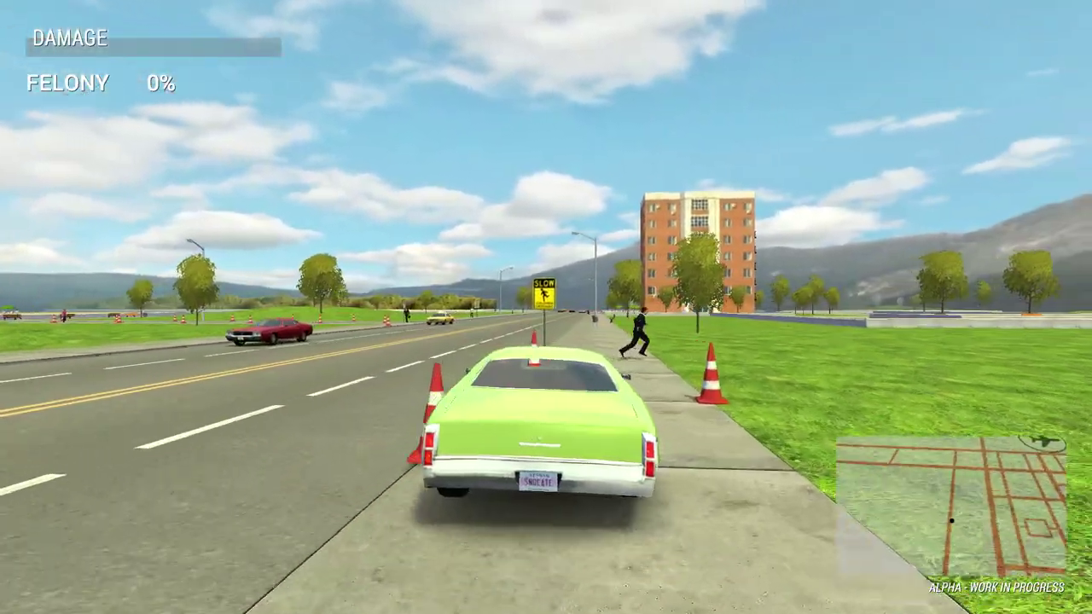
key(Right)
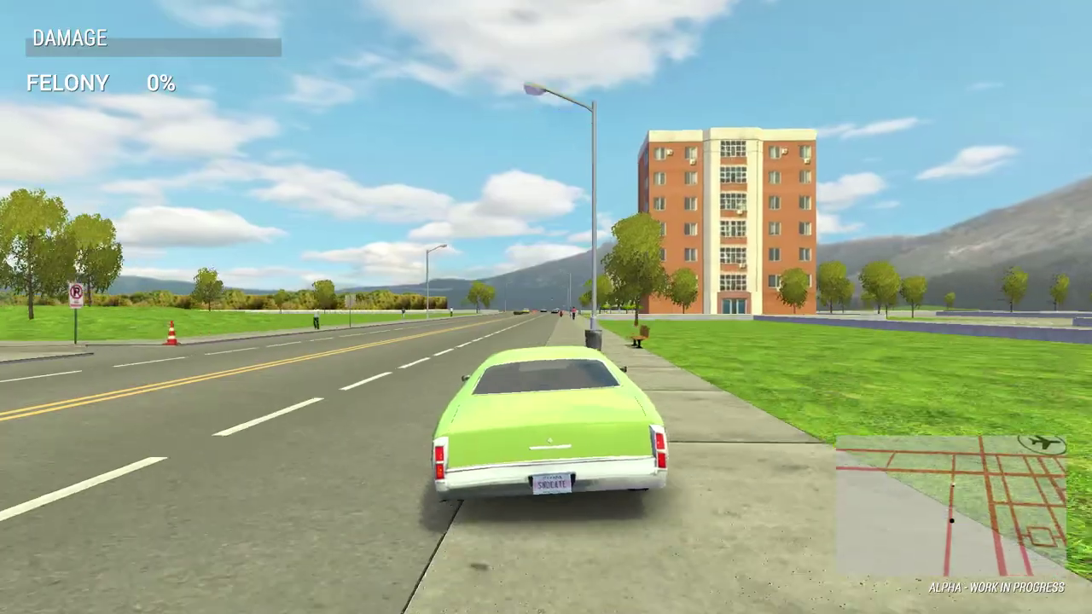
key(Left)
key(Up)
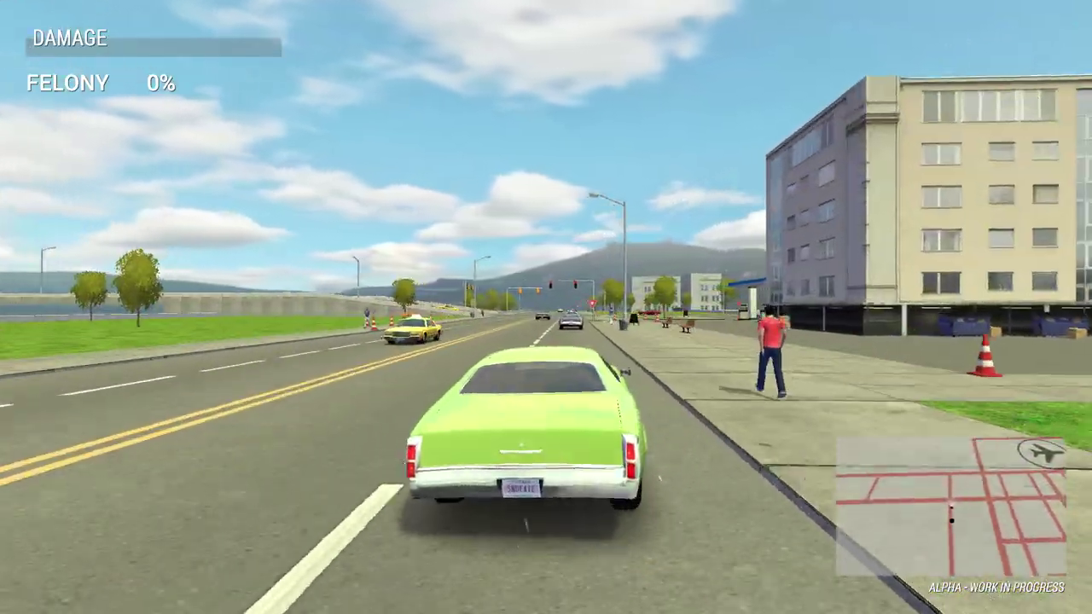
Cut across the lot beside the intersection and drive through the canal's water up onto its concrete bank.
key(Up)
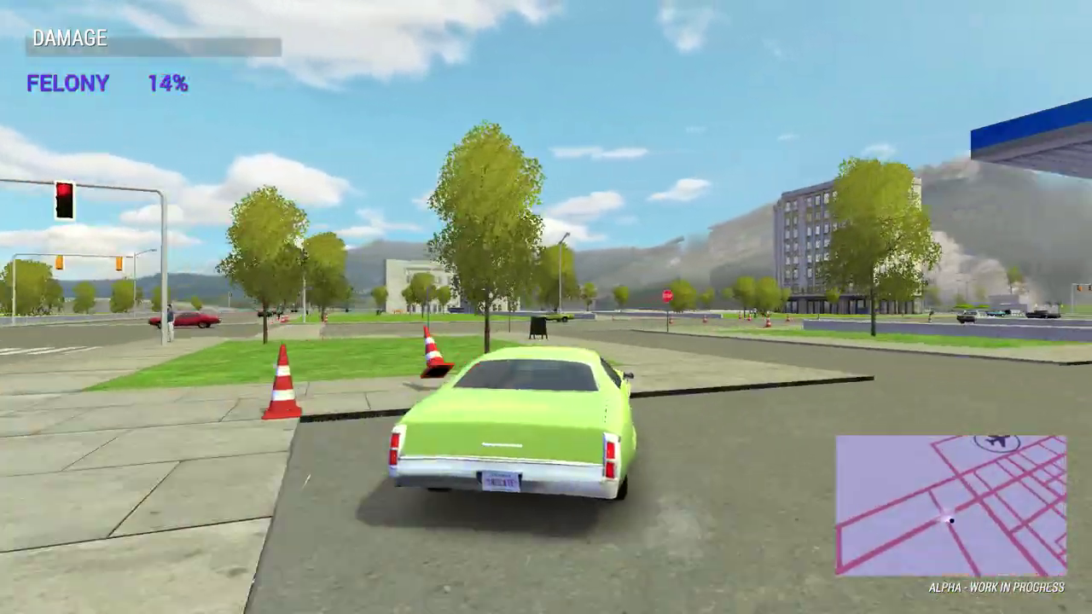
key(Left)
key(Up)
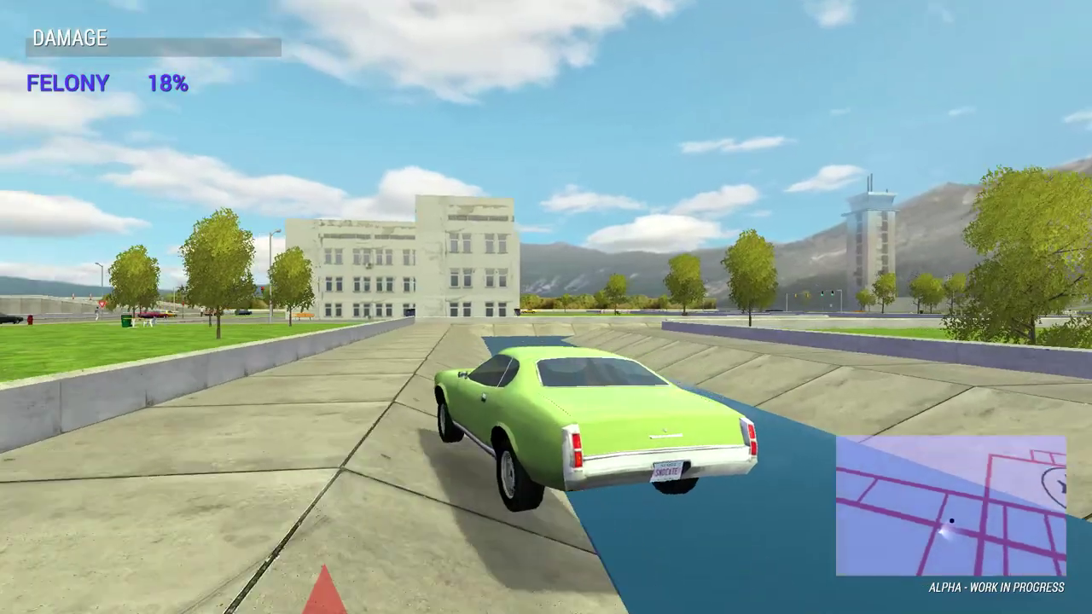
key(Up)
key(Right)
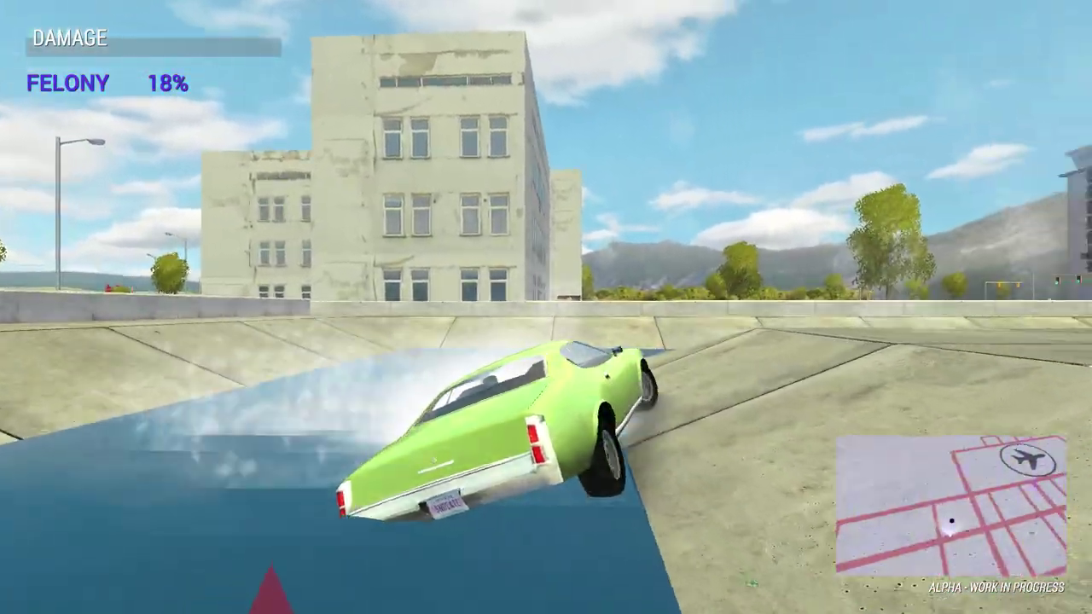
key(Up)
key(Right)
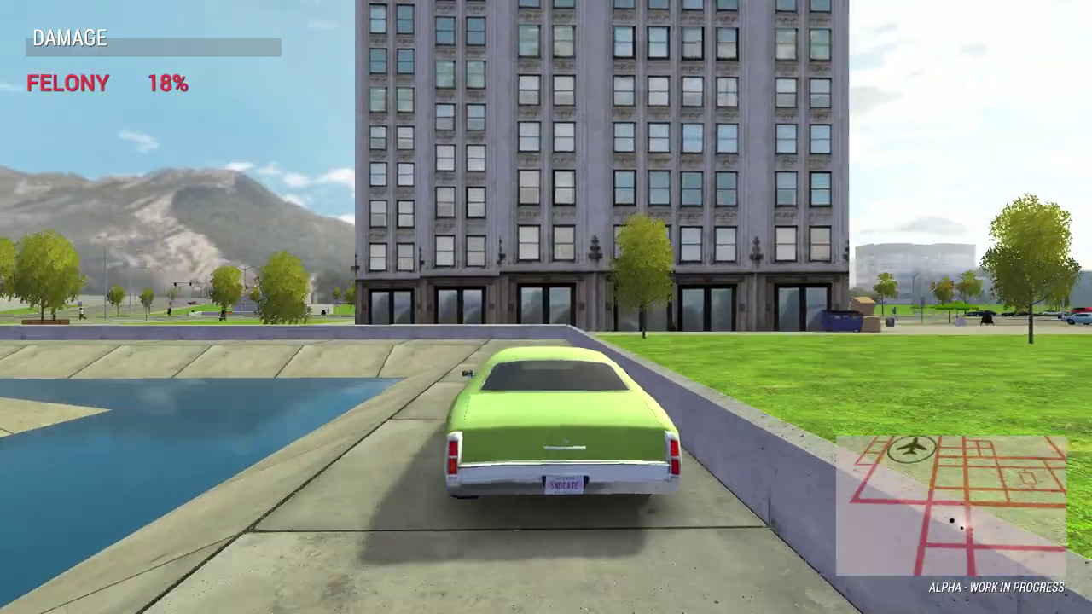
Drive out of the canal, cross the grassy park toward the control tower and swing the car around at the intersection.
key(Up)
key(Left)
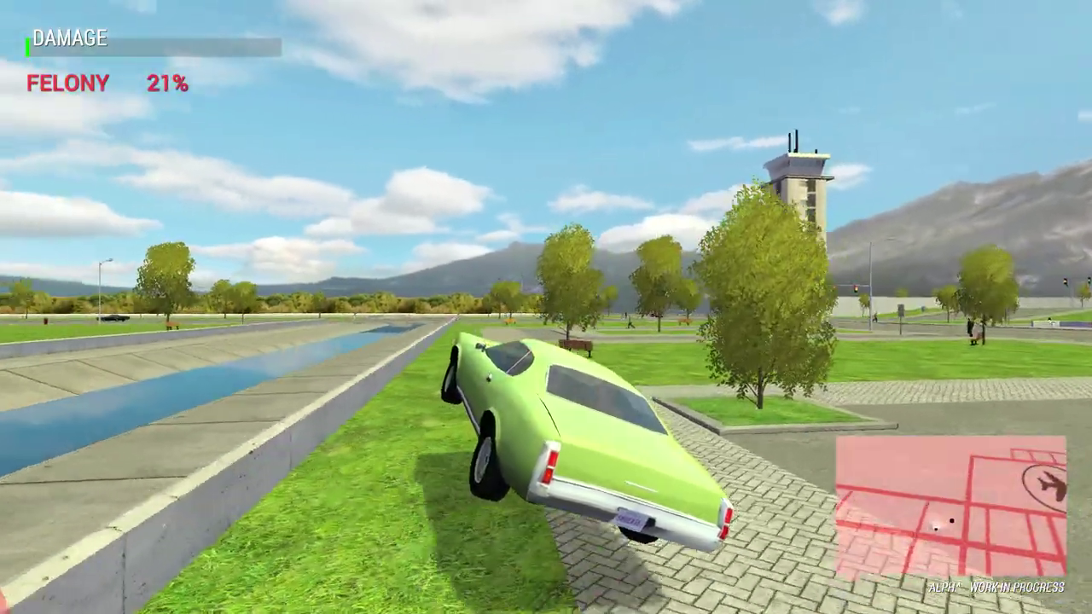
key(Up)
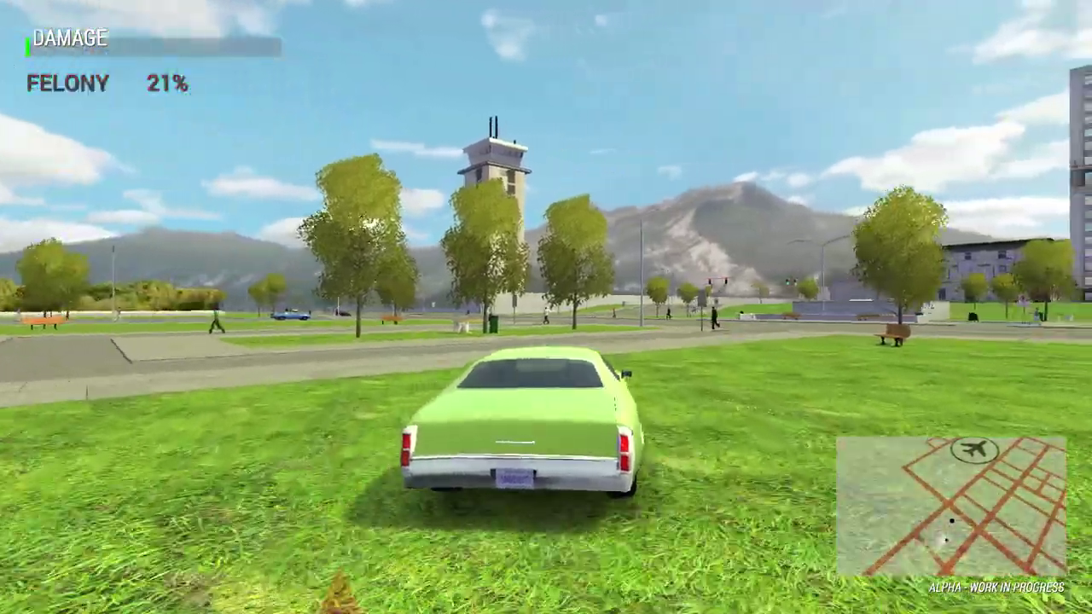
key(Up)
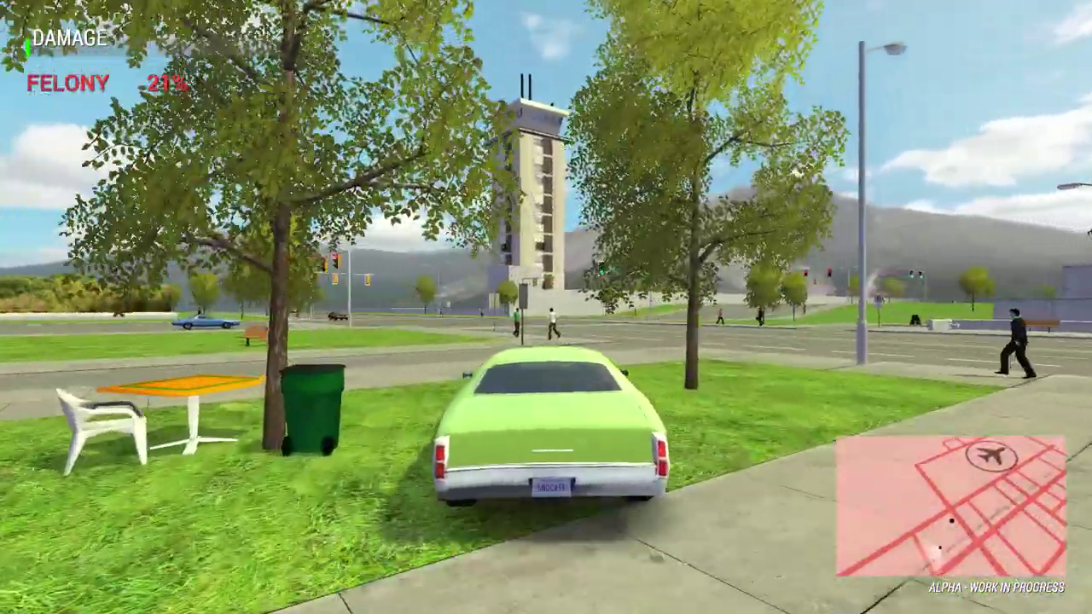
key(Up)
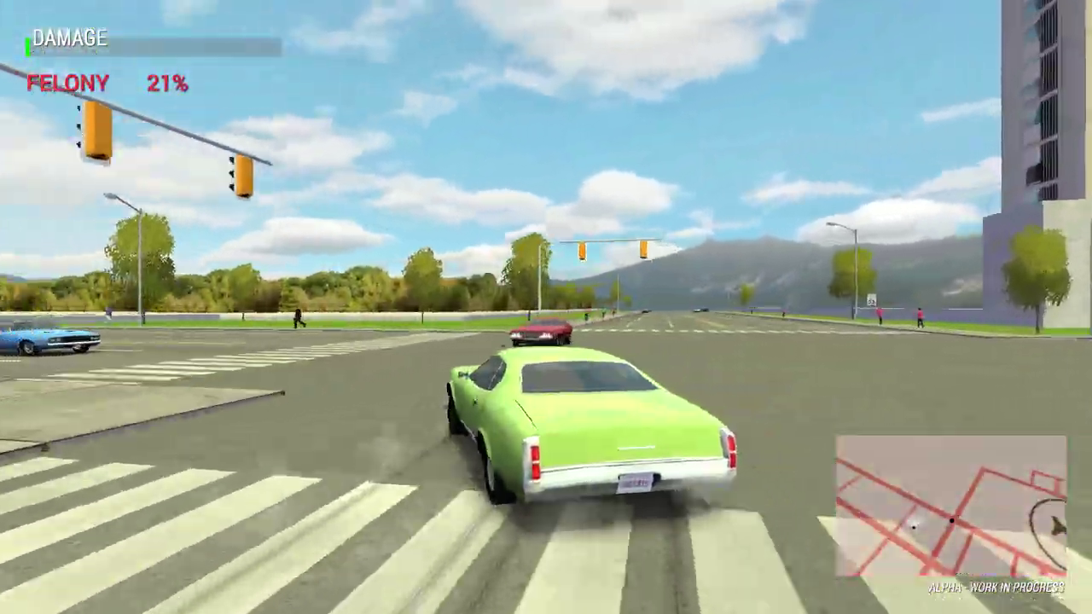
key(Right)
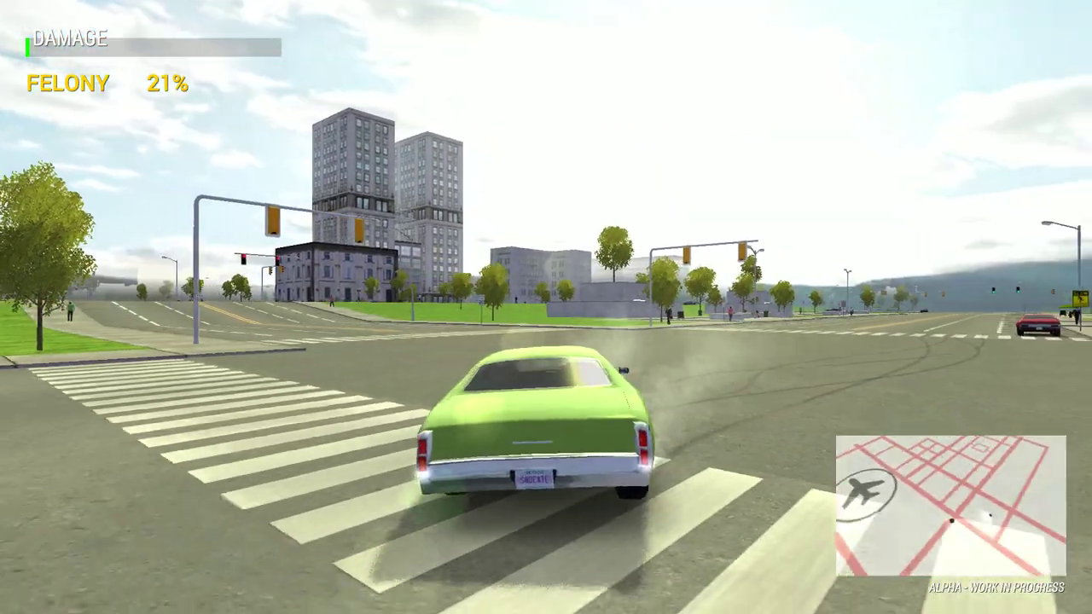